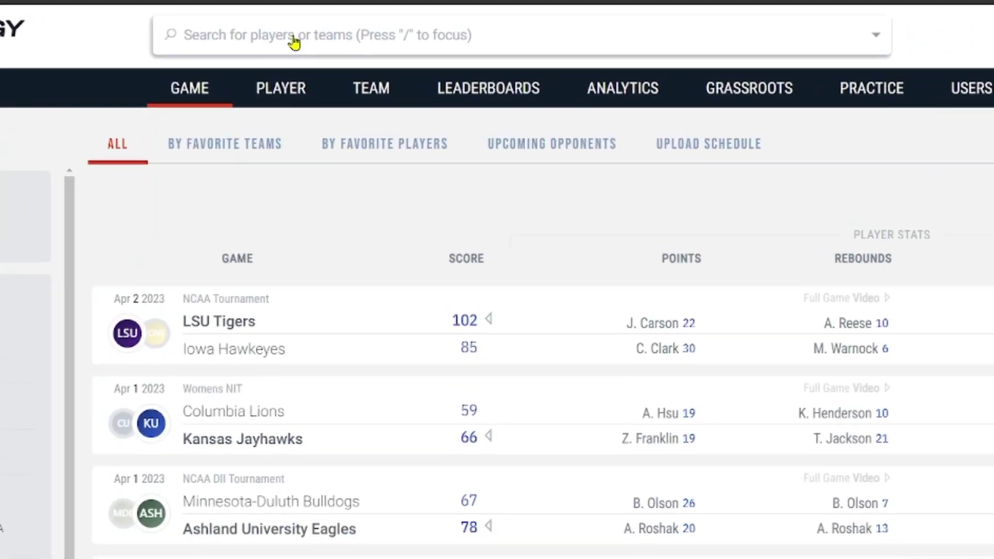
Search for "gonzaga bulldogs" and open the 2022-2023 College Men team page.
click(304, 16)
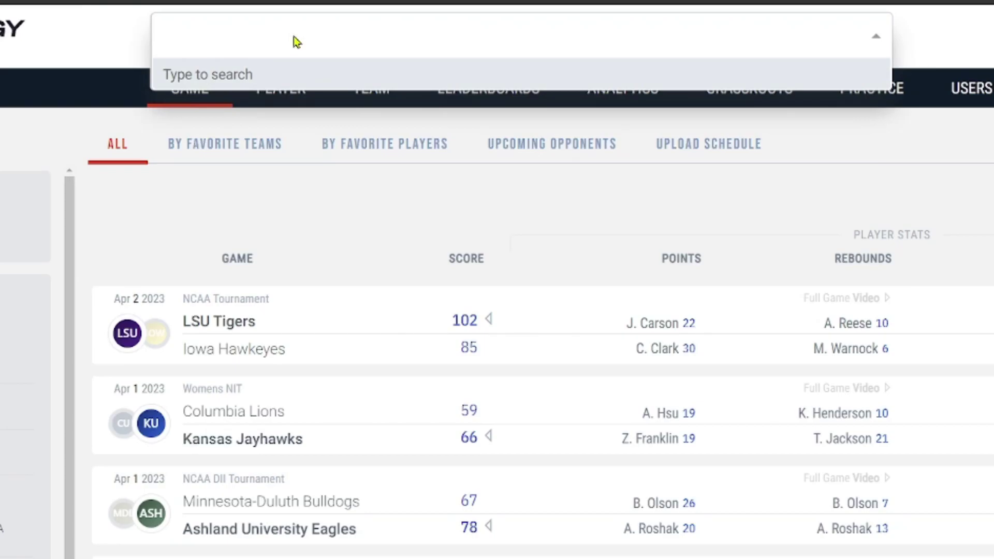
text(gonzaga bulldogs)
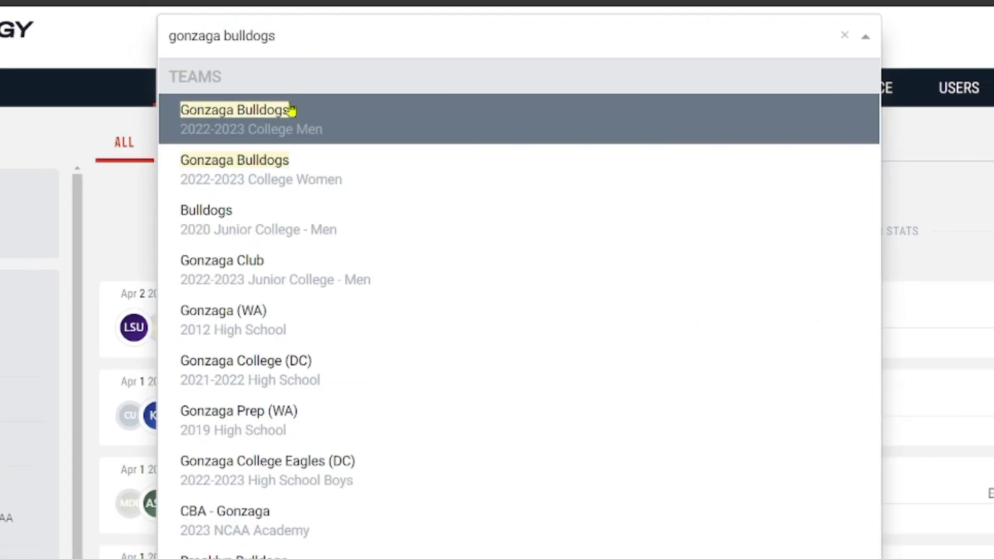
click(288, 109)
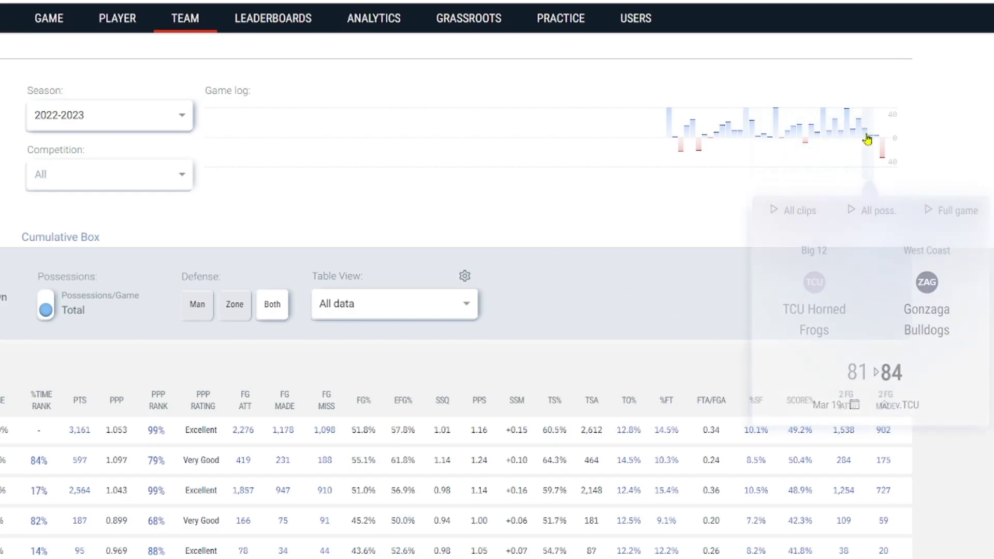
Open the March 17 game against Grand Canyon from the 2022-2023 game log and examine its score-margin chart.
mouse_move(868, 138)
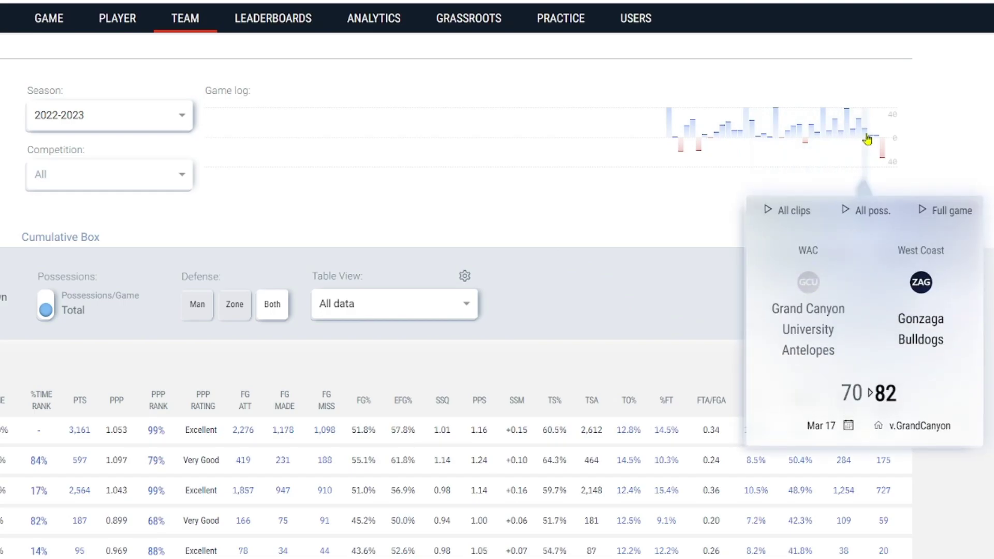
click(867, 139)
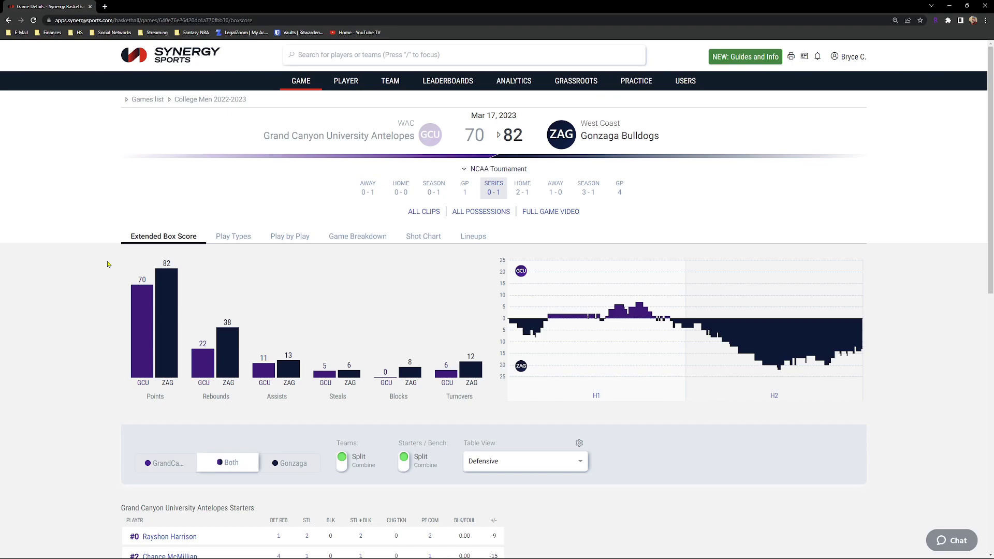
scroll(103, 308, down, 1)
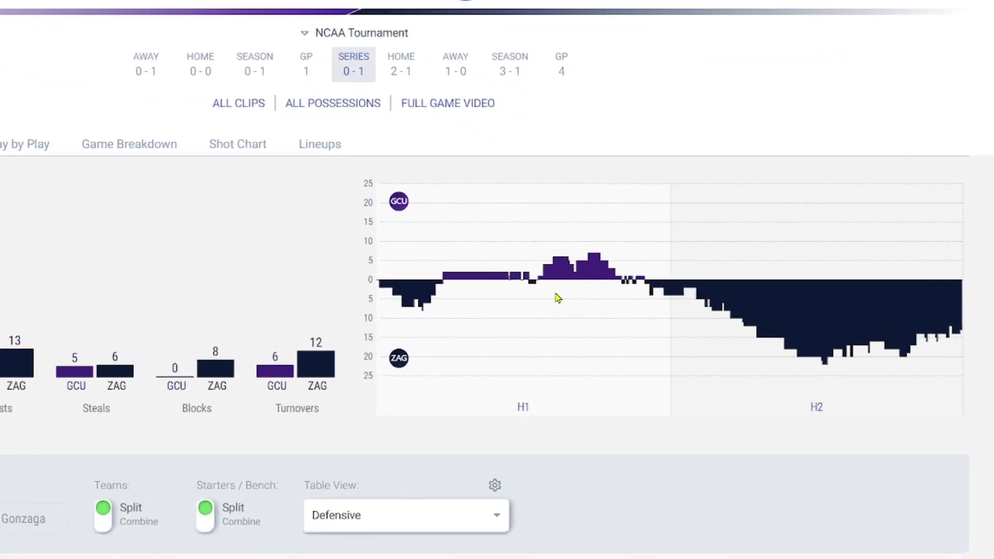
mouse_move(615, 276)
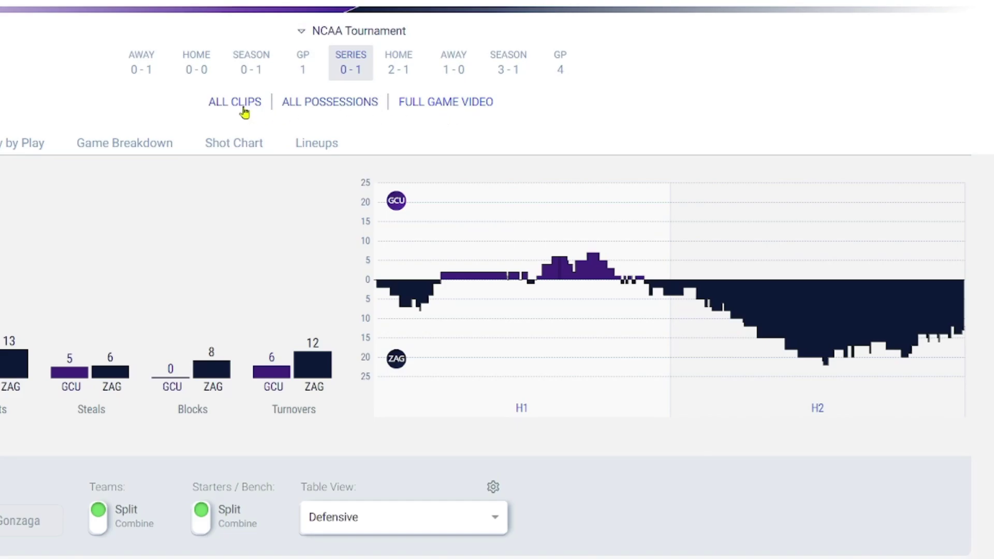
Set the extended box score's table view to All data and review both teams' player statistics.
scroll(15, 368, down, 3)
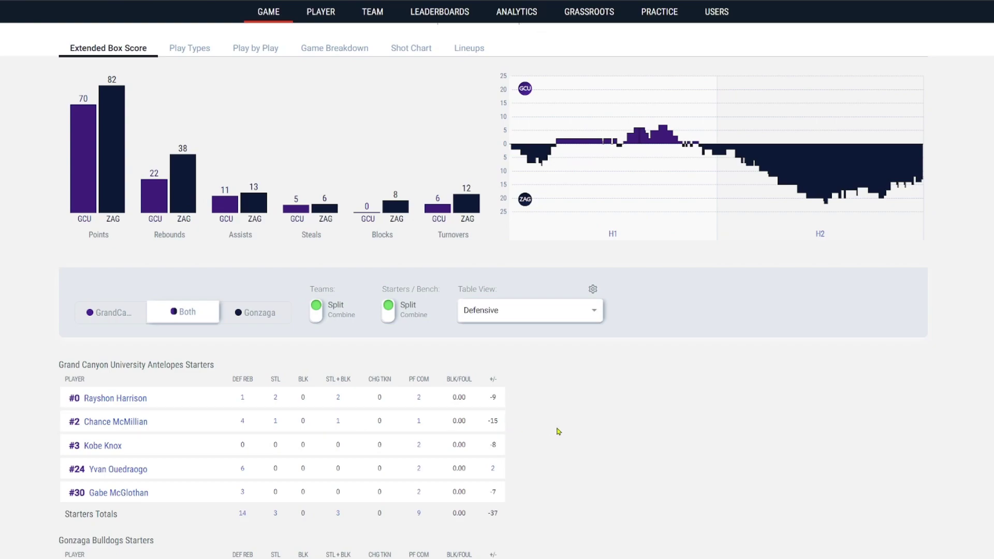
click(521, 321)
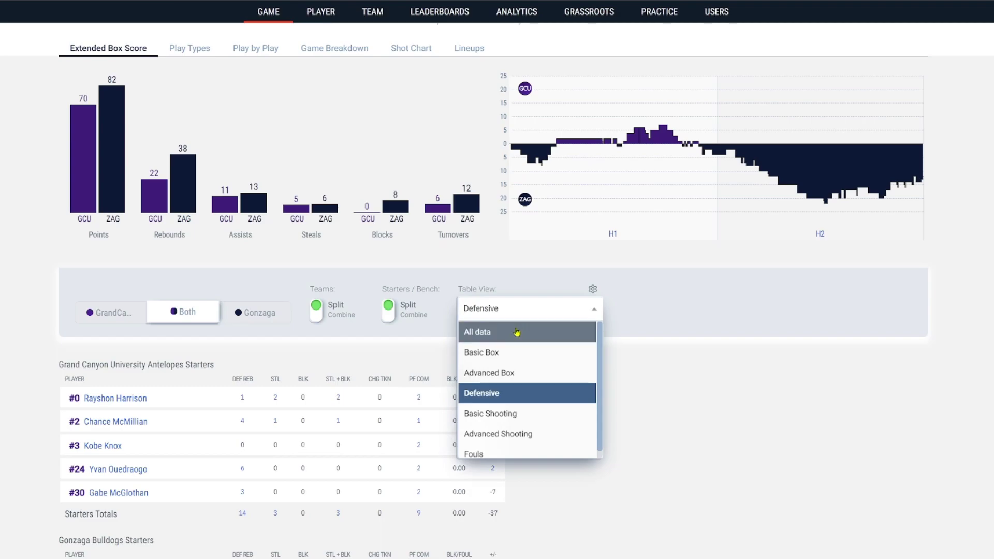
click(486, 336)
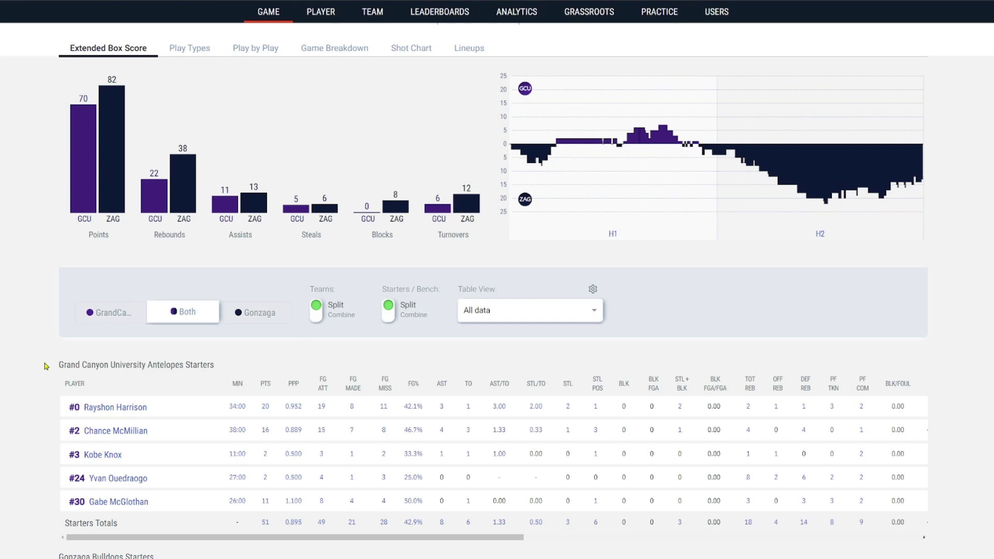
scroll(46, 366, down, 3)
scroll(27, 453, down, 1)
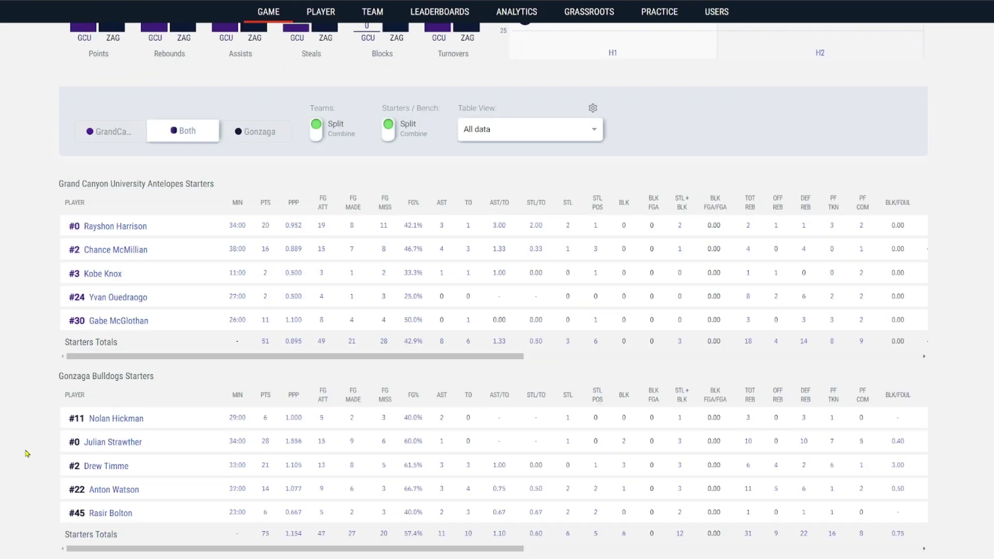
scroll(27, 453, down, 7)
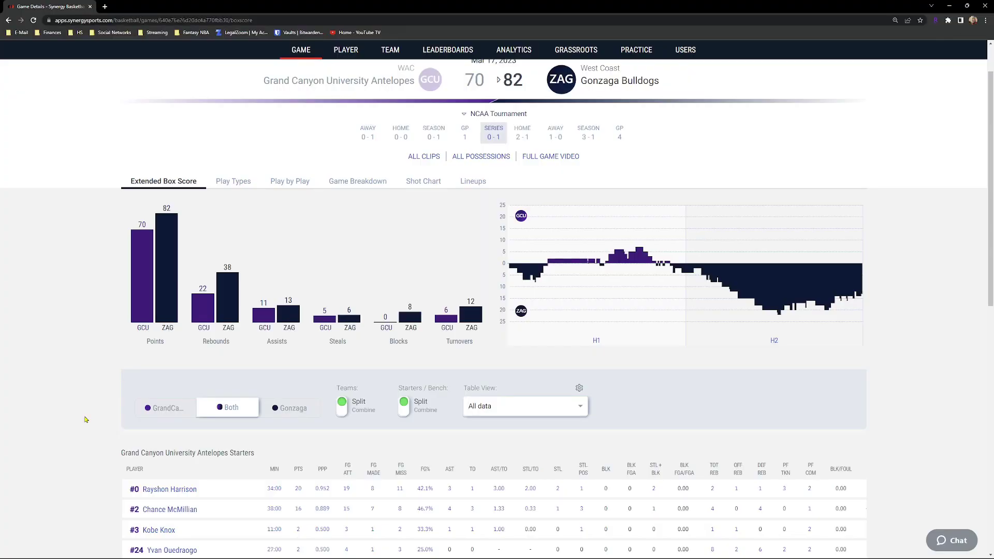
scroll(86, 420, up, 1)
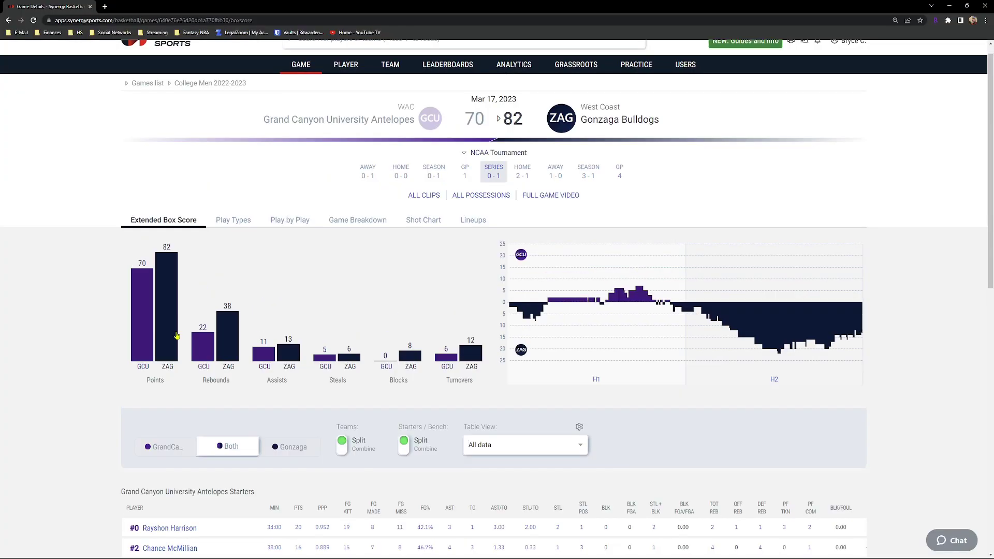
Open the game's shot chart, show only Drew Timme's shots, and clear the player filter.
click(423, 221)
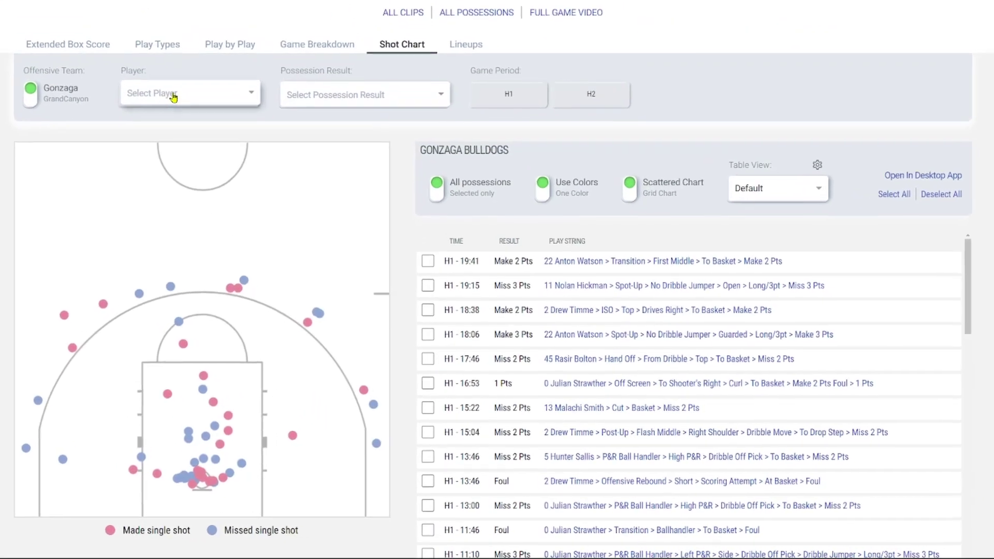
click(173, 95)
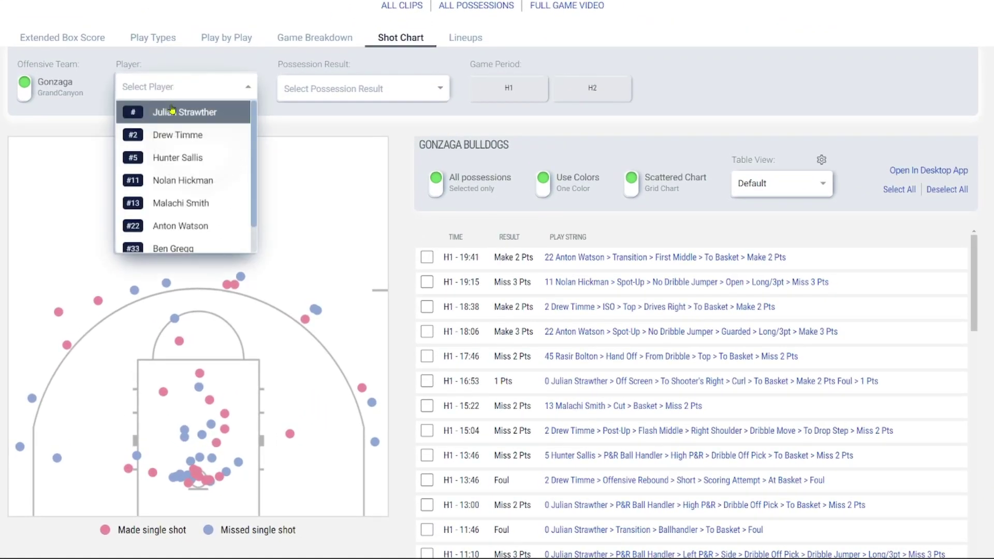
click(176, 134)
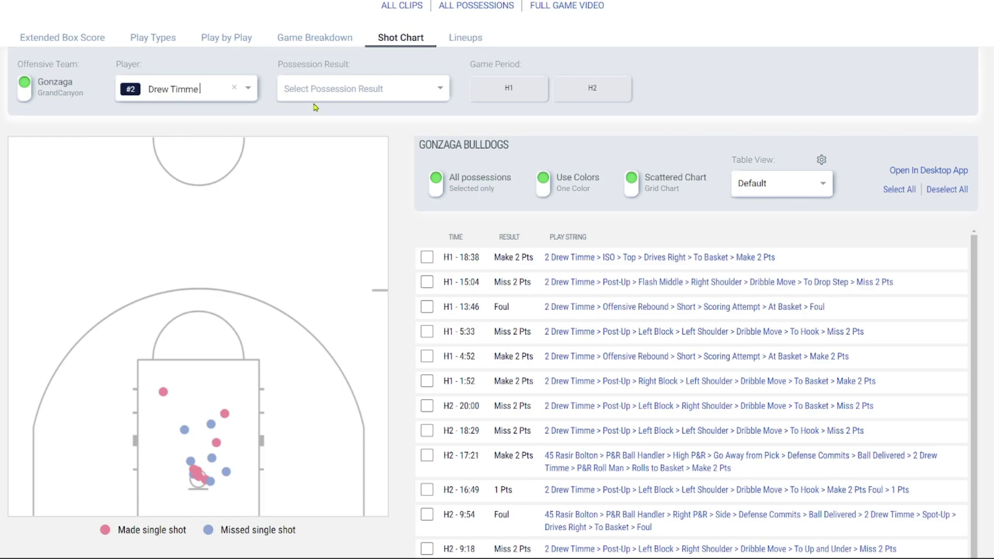
click(234, 88)
Switch the shot chart's offensive team to GrandCanyon and filter possession results to Low, SSQ < 20th Percentile.
click(24, 89)
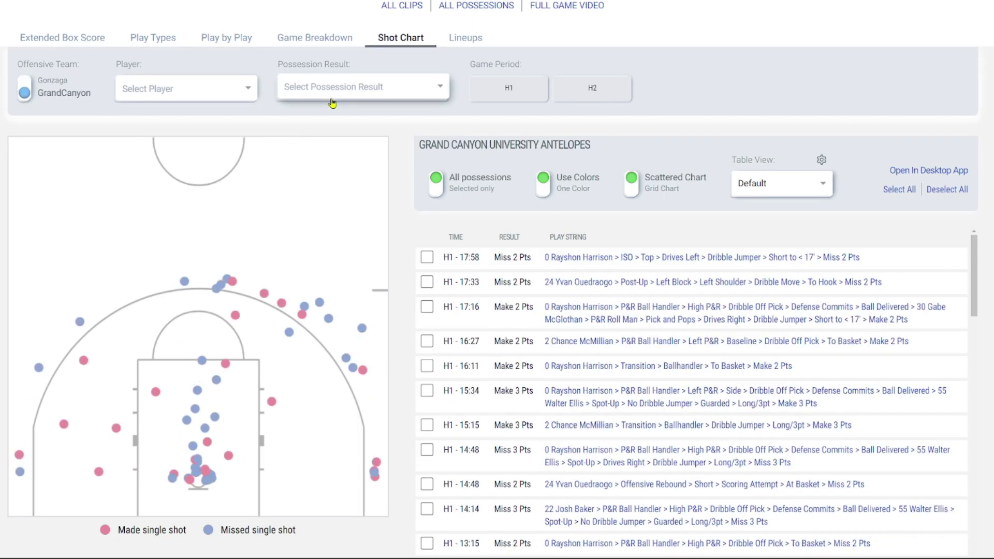
click(338, 95)
scroll(336, 176, down, 2)
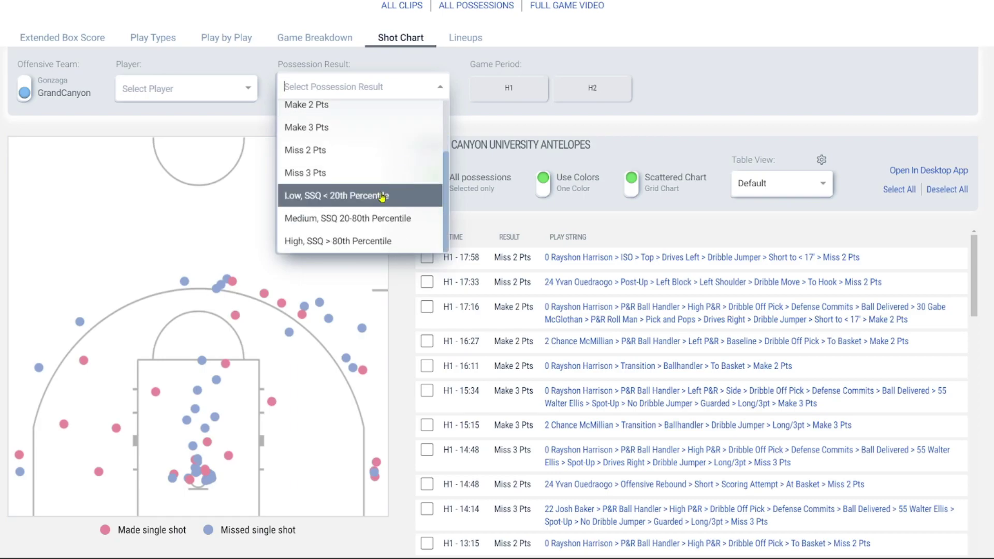
click(339, 199)
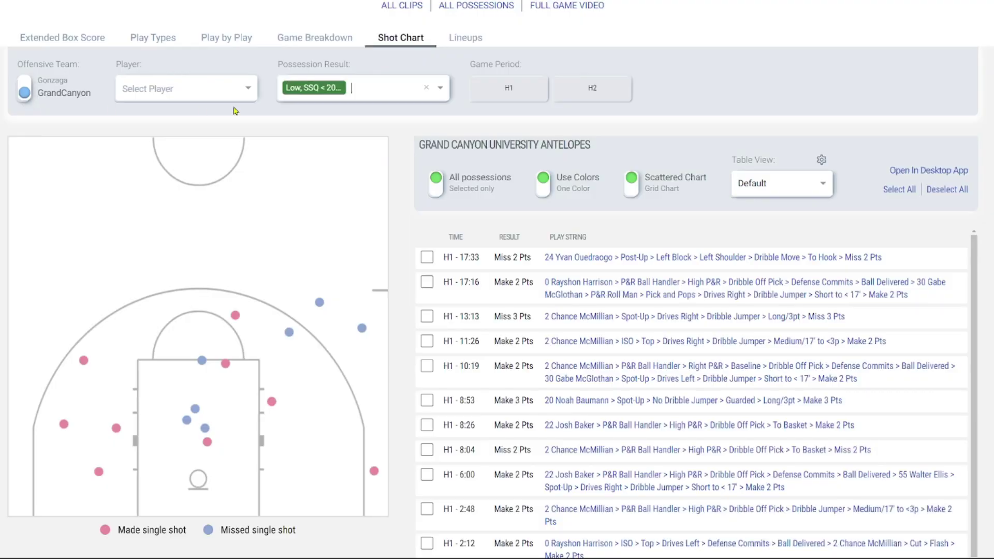
Replace the possession result filter with High, SSQ > 80th Percentile and select all plotted shots around the basket.
click(428, 93)
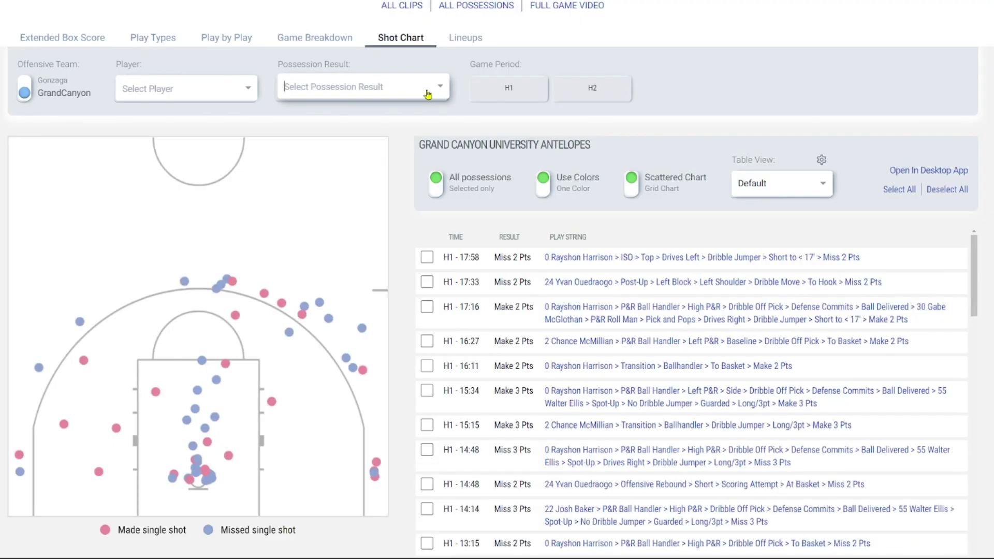
click(397, 93)
scroll(382, 176, down, 2)
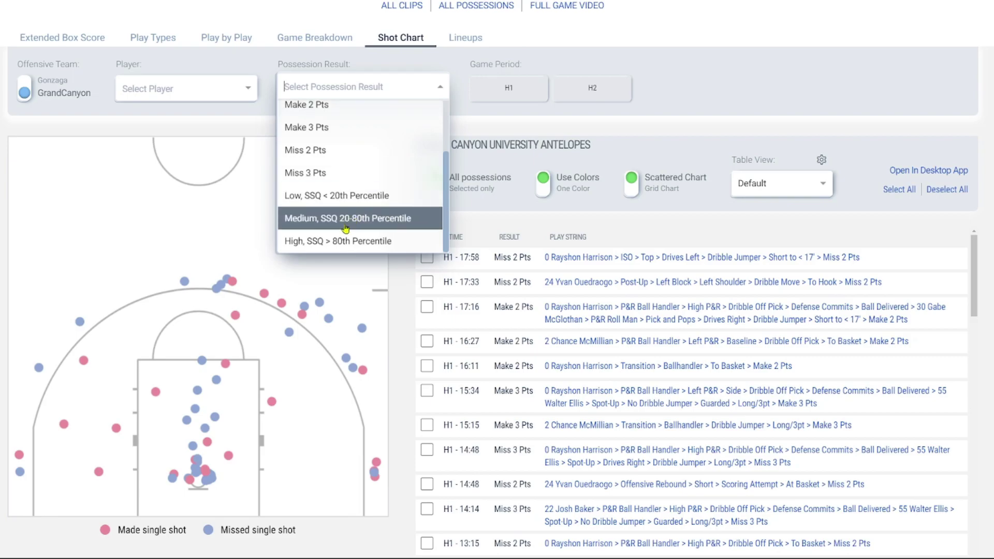
click(340, 241)
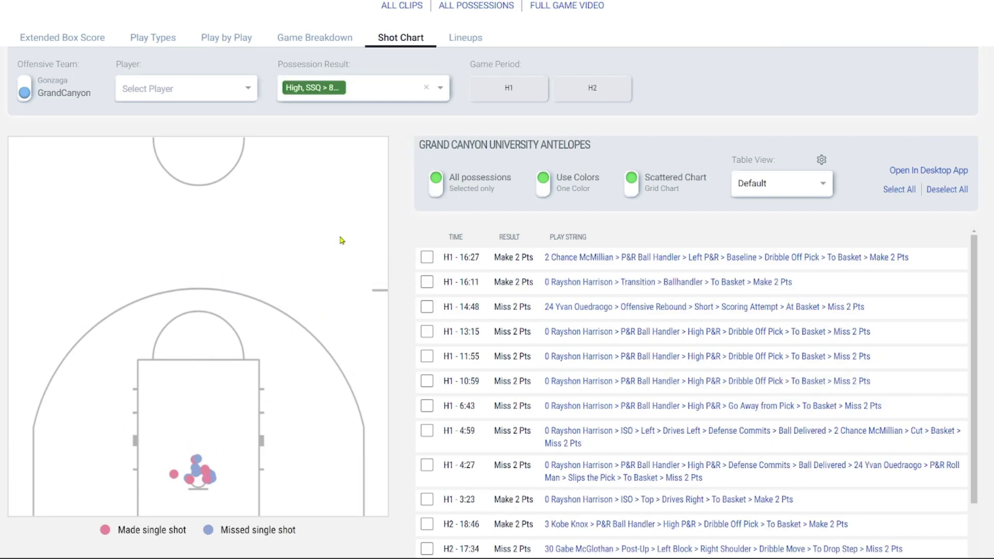
drag(119, 426, 281, 504)
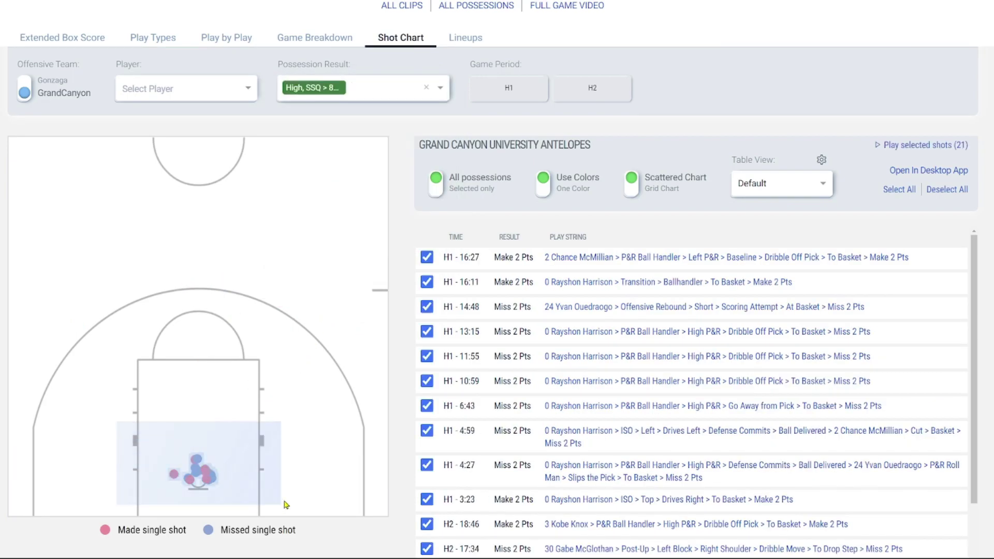
scroll(622, 507, down, 2)
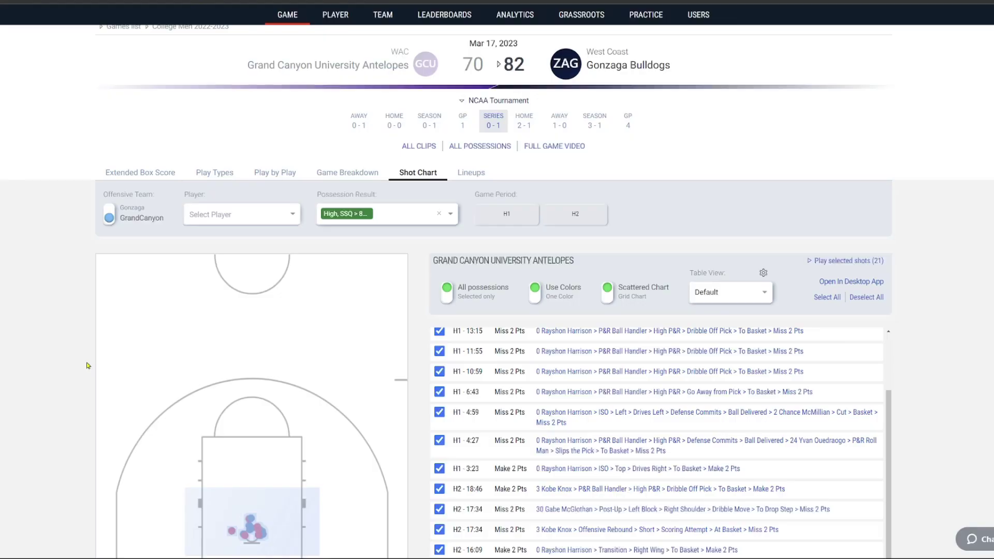
Open the game's play types breakdown and examine both teams' counts by half, from transitions through off screens.
click(217, 174)
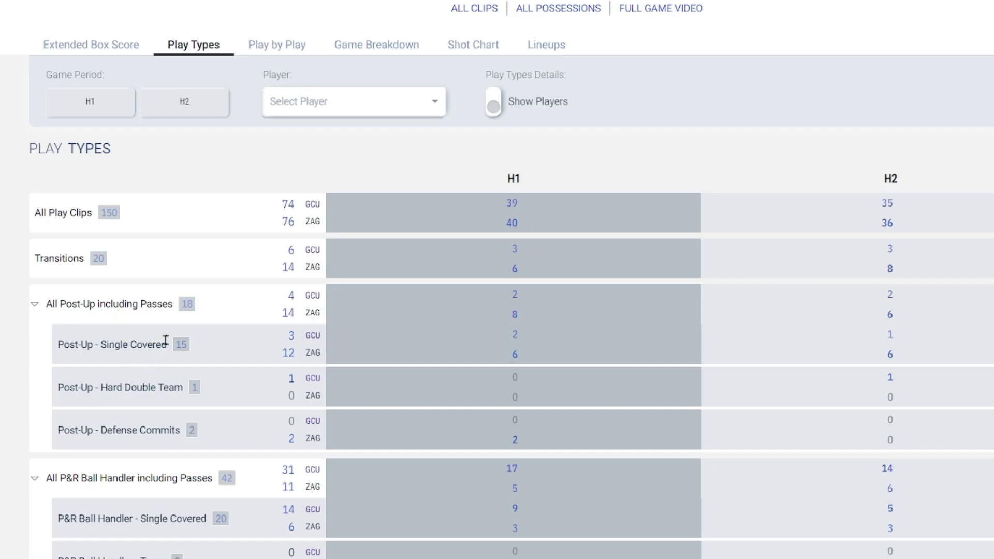
scroll(6, 445, down, 2)
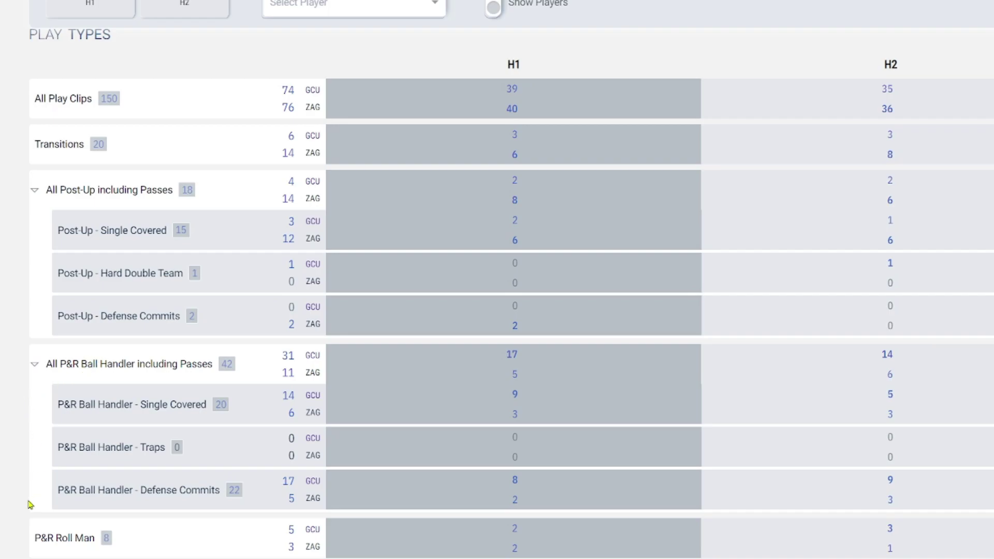
scroll(35, 500, down, 3)
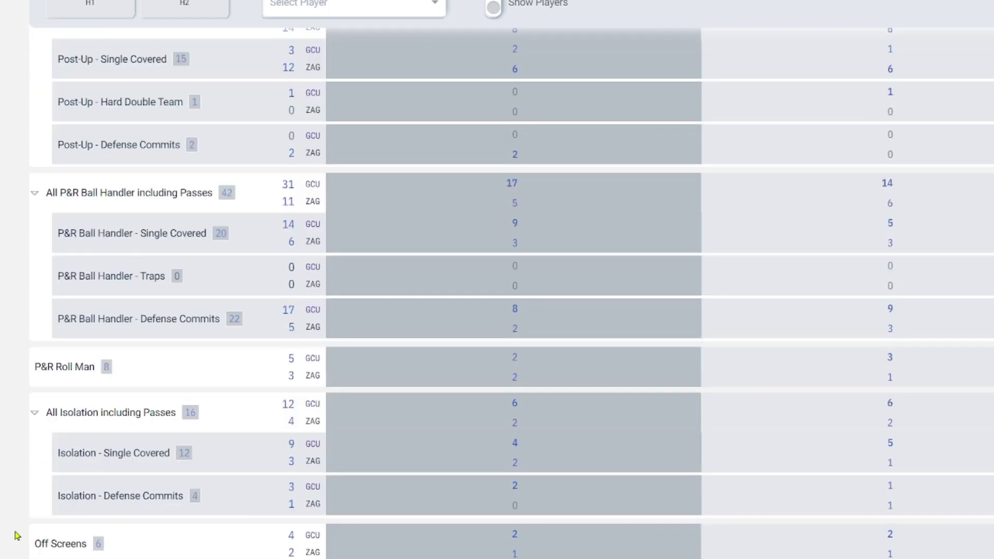
scroll(17, 536, down, 3)
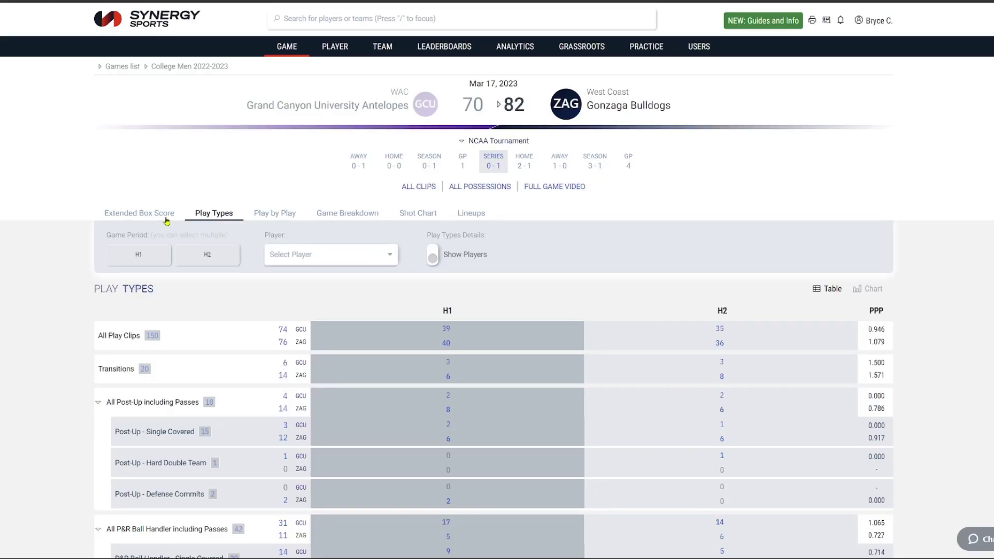
Return to the extended box score and examine Grand Canyon's starters and bench statistics.
click(162, 212)
scroll(73, 346, down, 3)
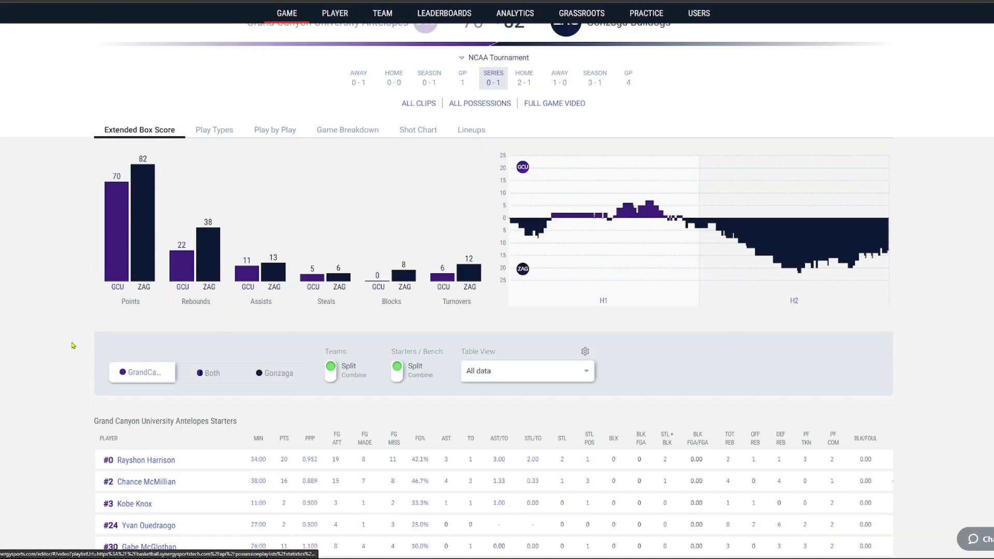
scroll(82, 420, down, 3)
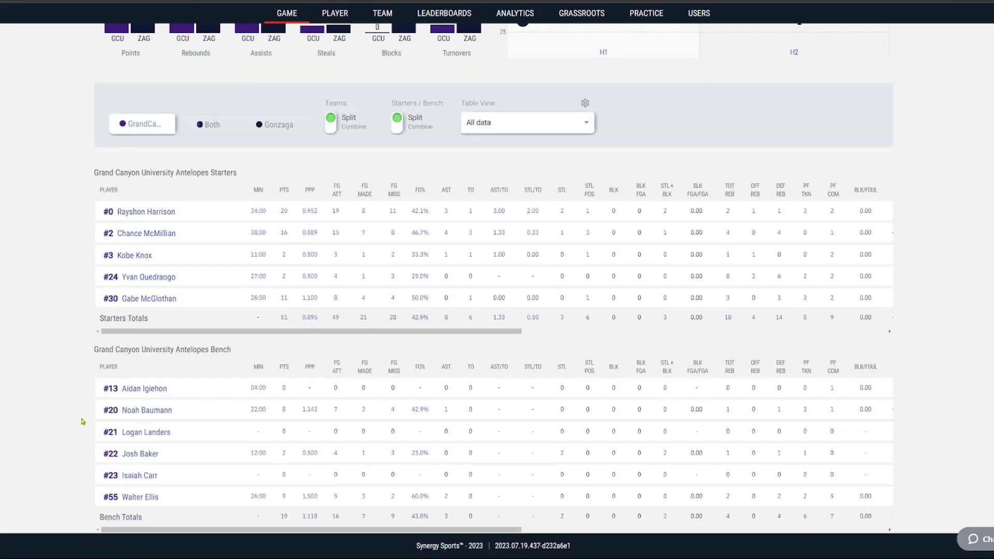
scroll(81, 421, up, 2)
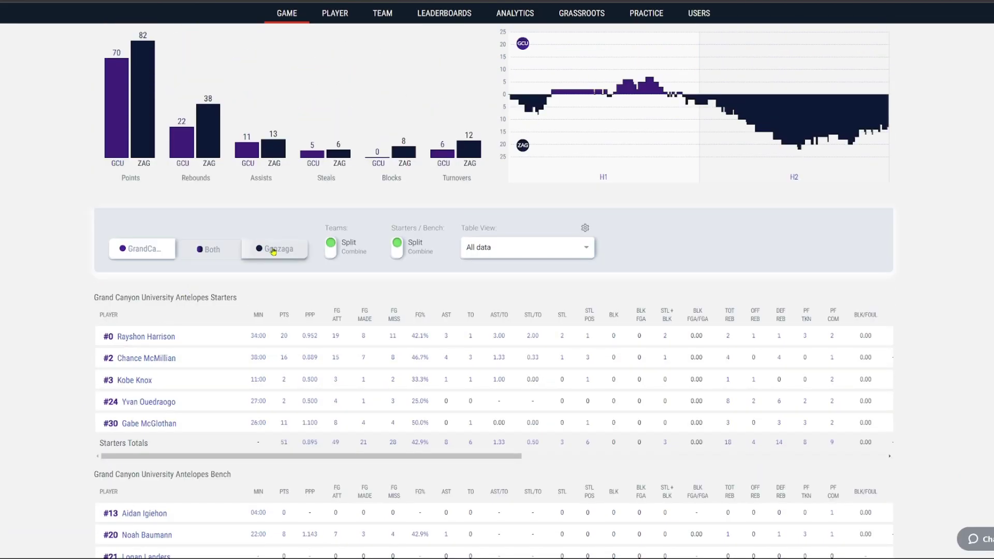
Show only Gonzaga's box score, open Julian Strawther's player page, and display the description of his "Dynamic shooting wing" role.
click(274, 249)
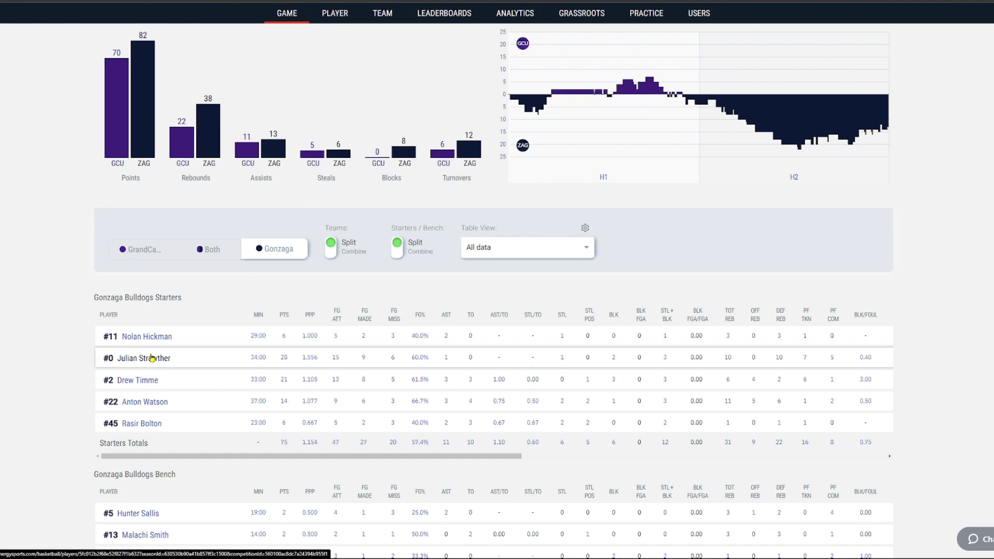
click(153, 359)
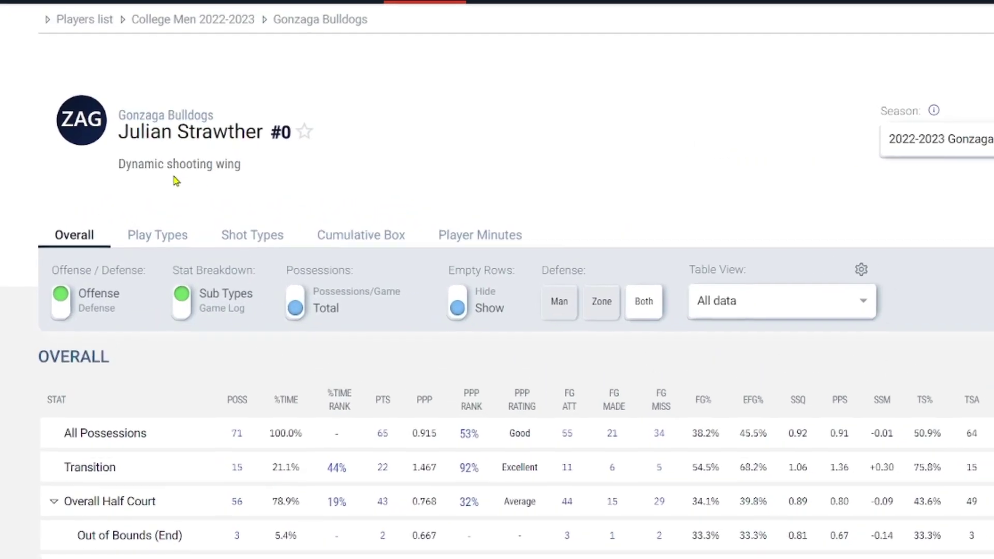
mouse_move(189, 161)
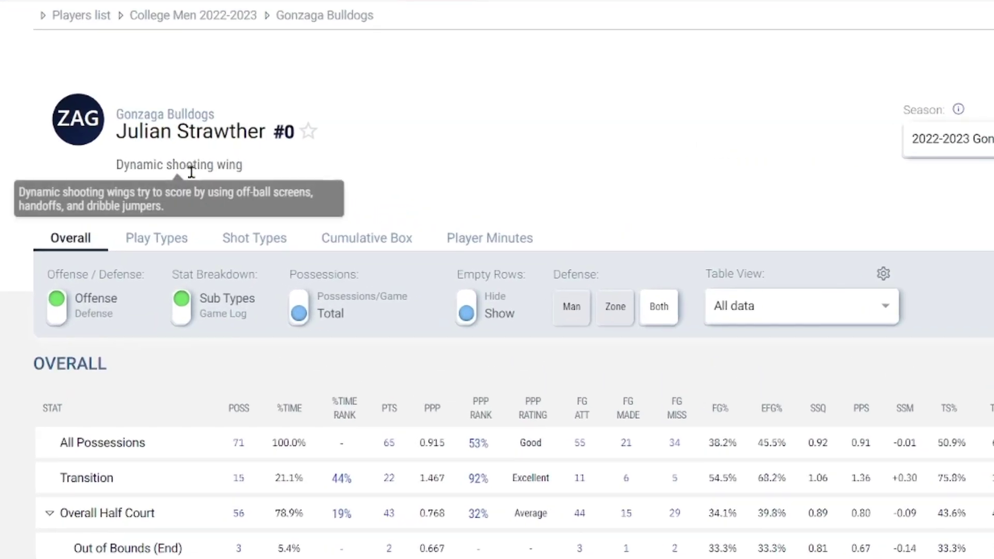
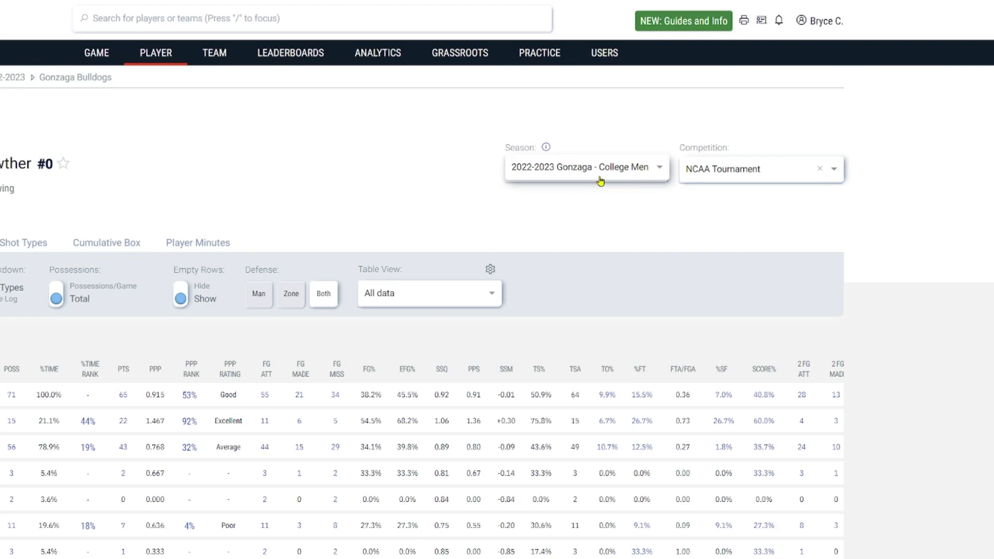
View the seasons available for Julian Strawther without changing the selection, and examine the rating of his Transition possessions.
click(586, 174)
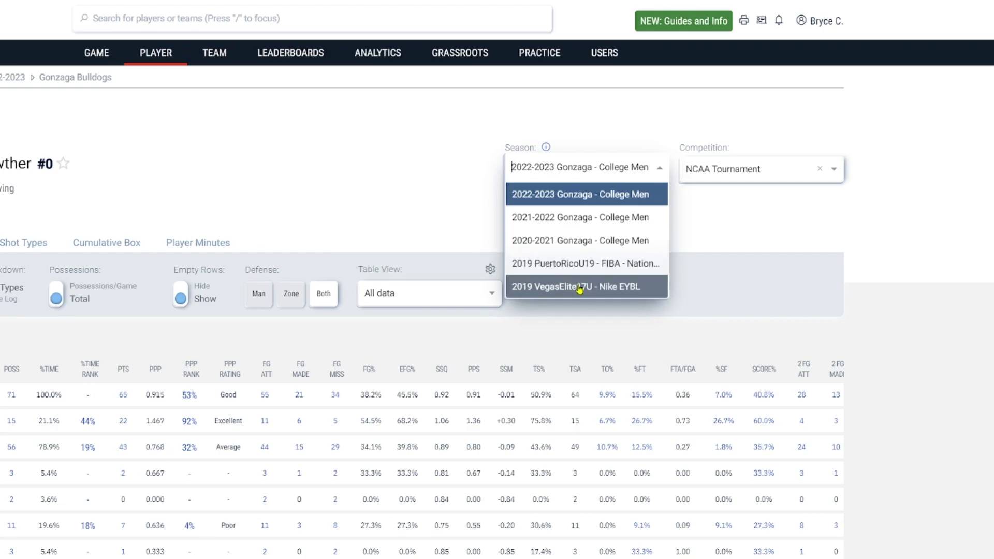
click(725, 246)
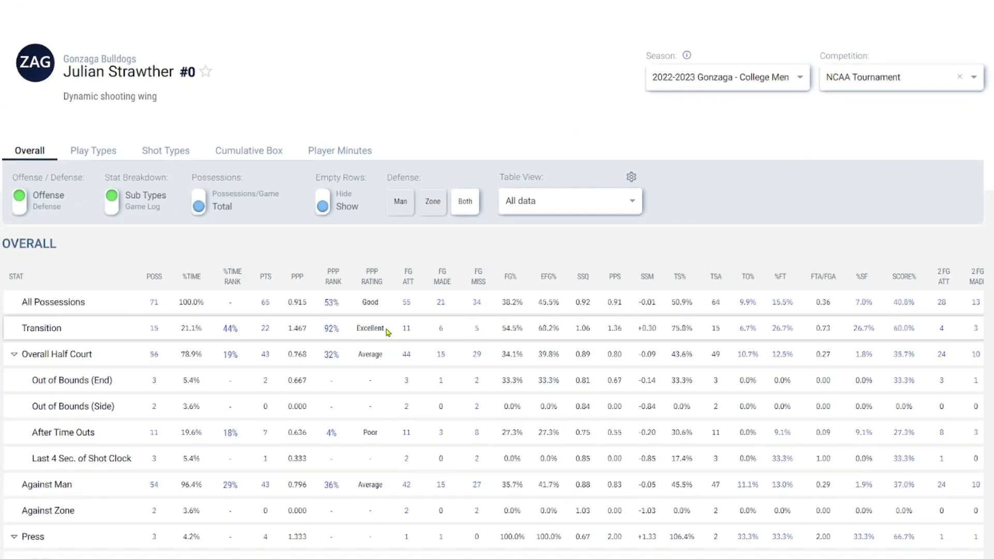
drag(385, 328, 356, 328)
click(383, 257)
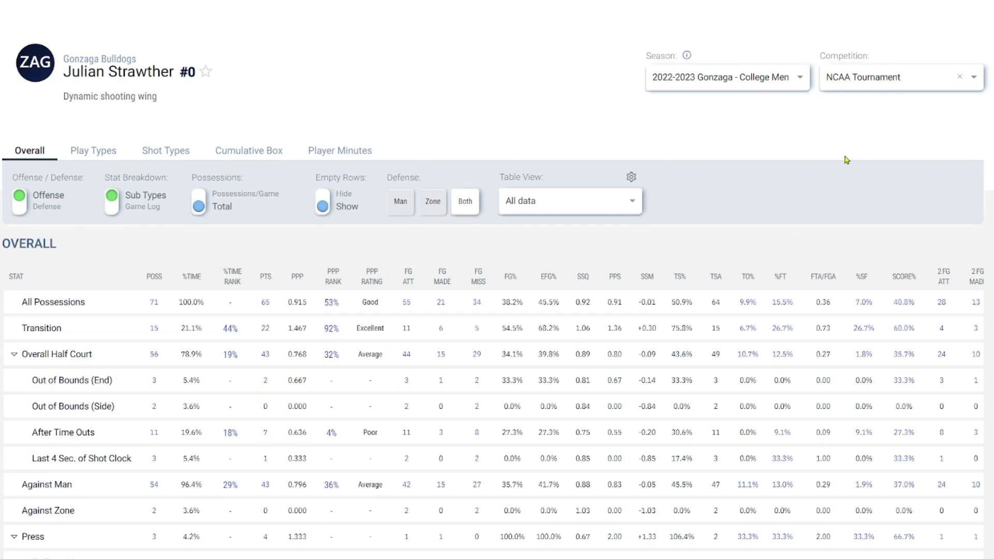
Set the competition filter to All excluding Exhibitions and examine Strawther's overall statistics and top division comps.
click(939, 84)
click(922, 101)
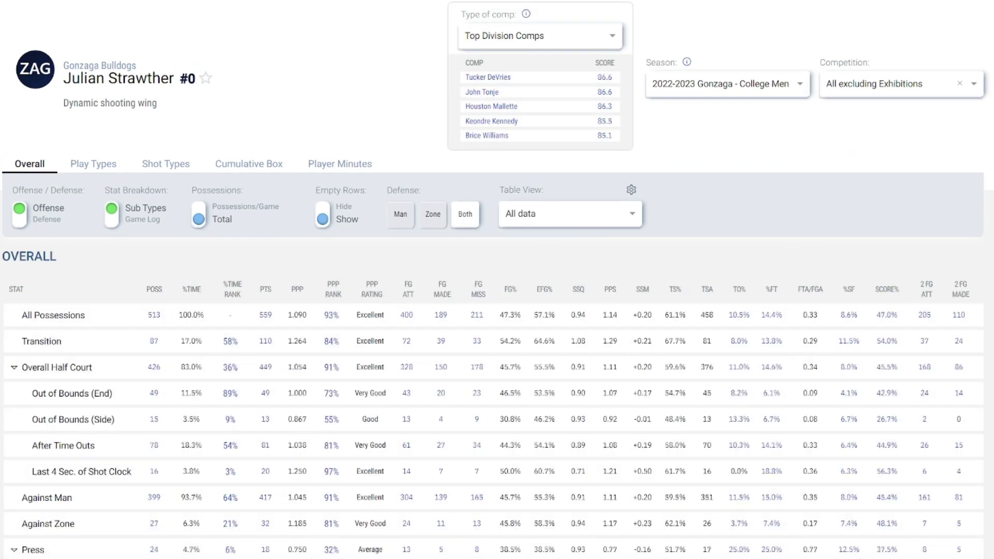
scroll(743, 150, down, 2)
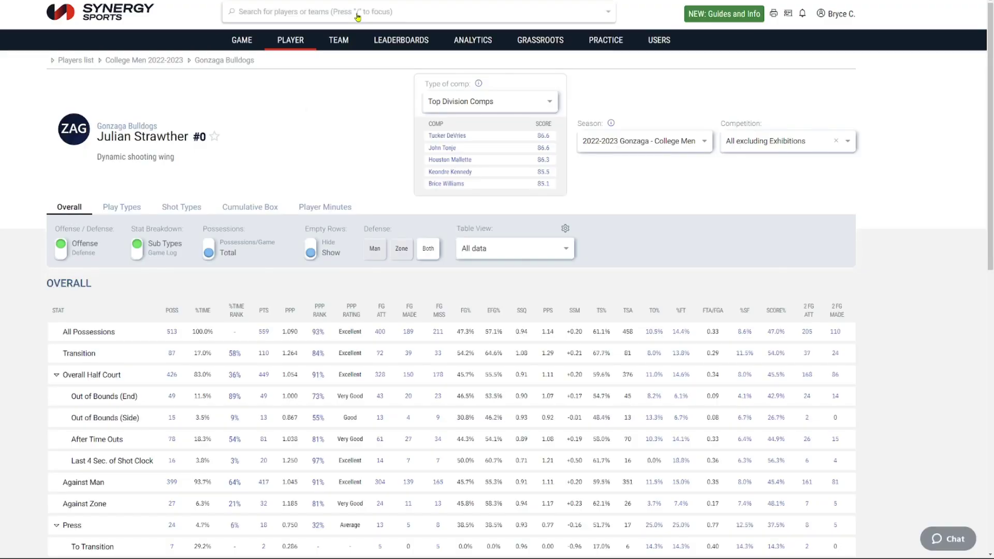
Search for Drew Timme, open his 2022-2023 College Men Gonzaga Bulldogs page, and examine his play types breakdown.
click(357, 14)
text(drew timm)
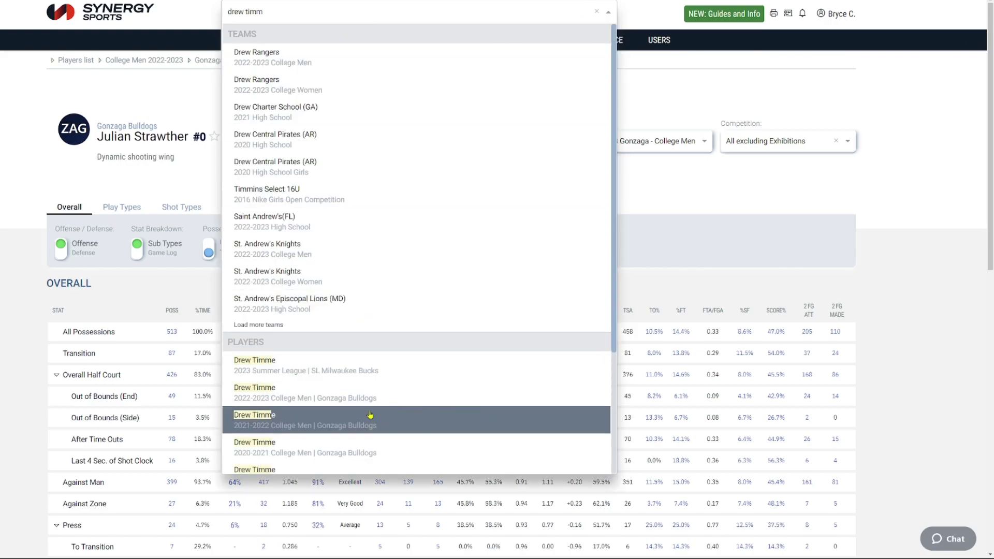
click(364, 396)
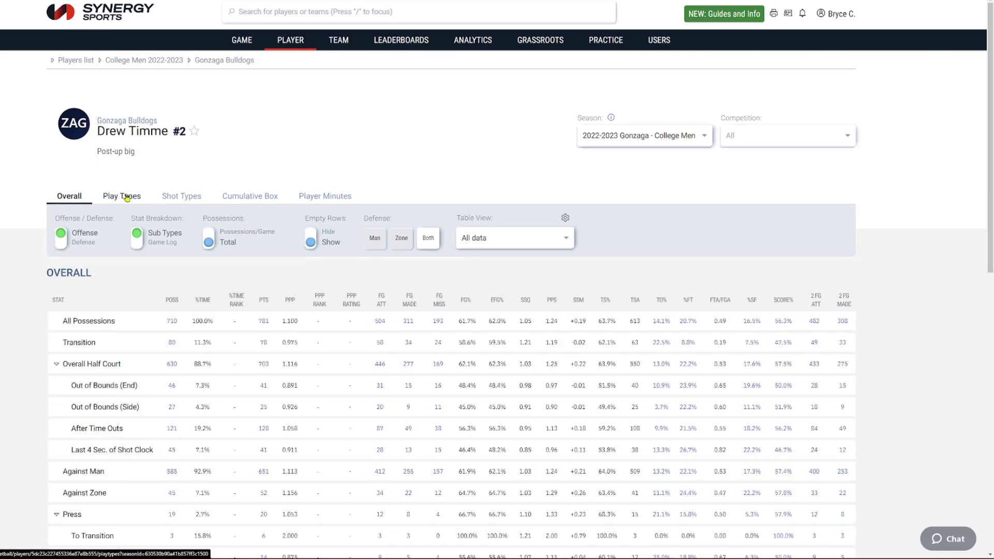
click(126, 197)
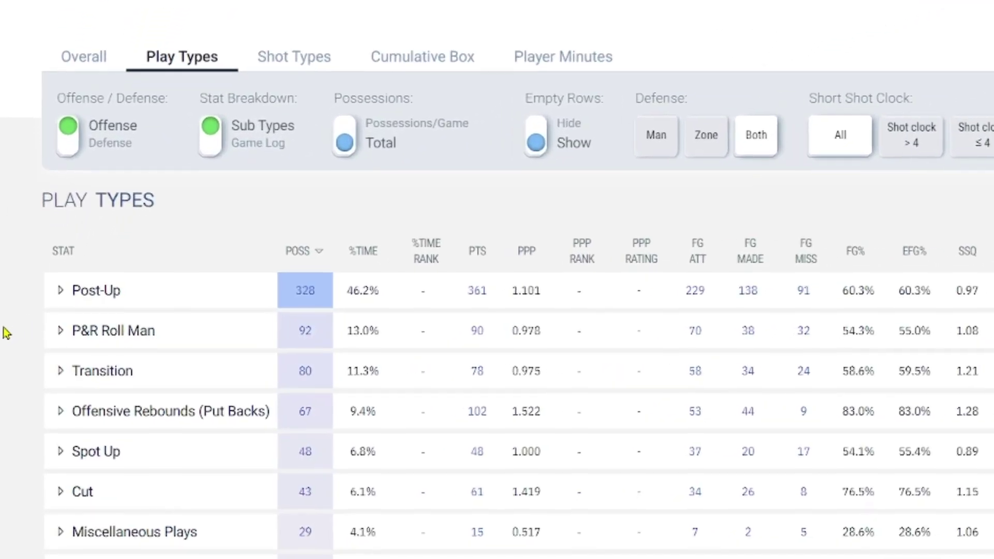
scroll(5, 333, down, 3)
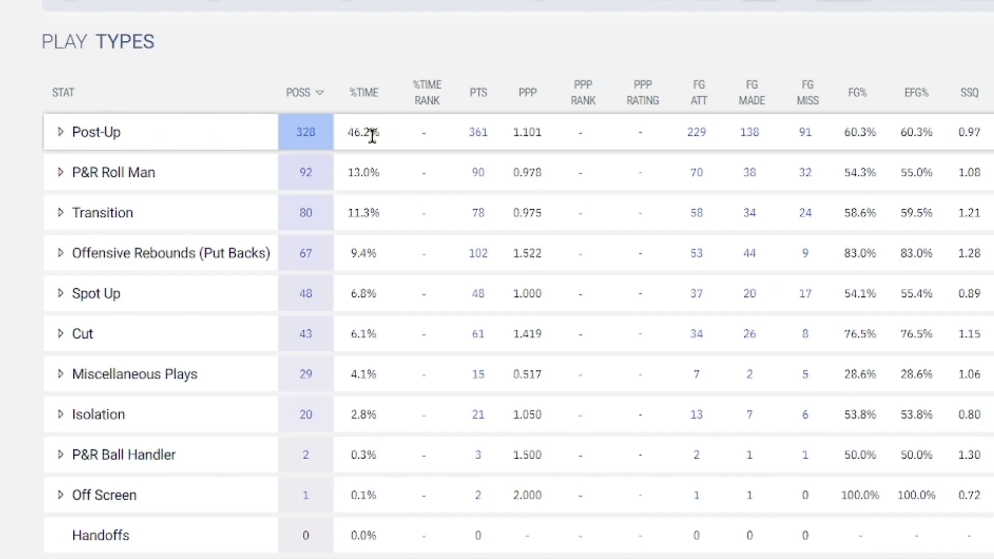
Expand Post-Up through Left Block, Right Shoulder and Dribble Move, and view the video playback options for the To Drop Step possessions.
click(60, 133)
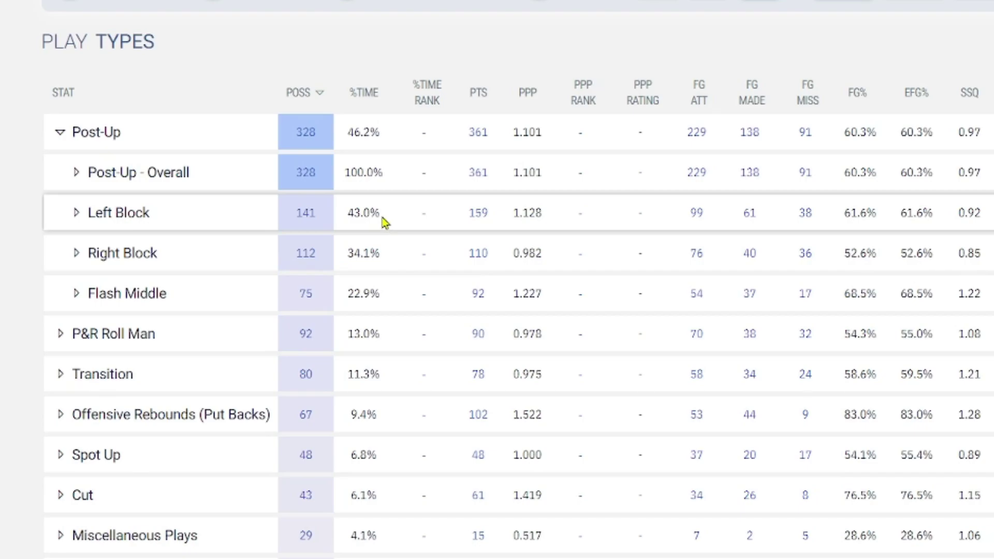
click(76, 213)
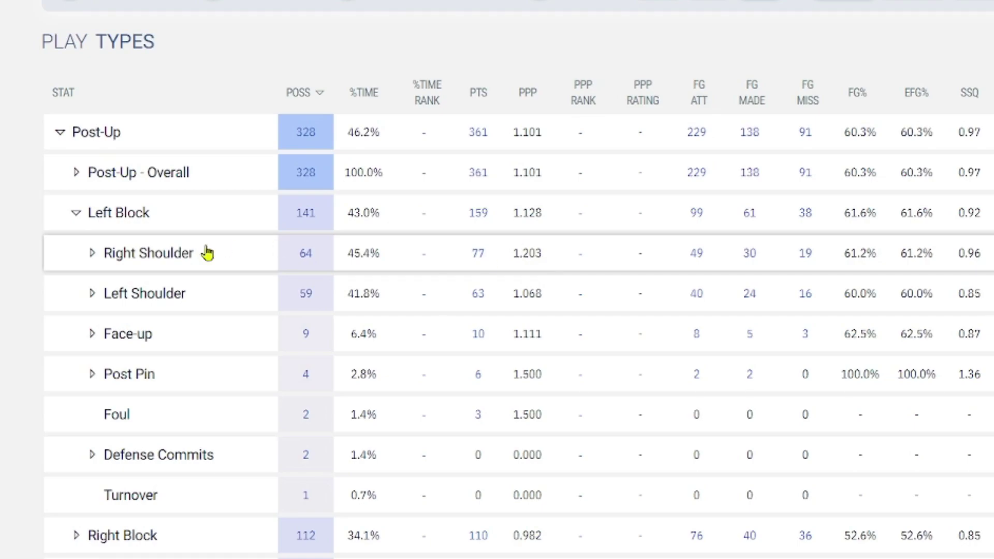
click(93, 253)
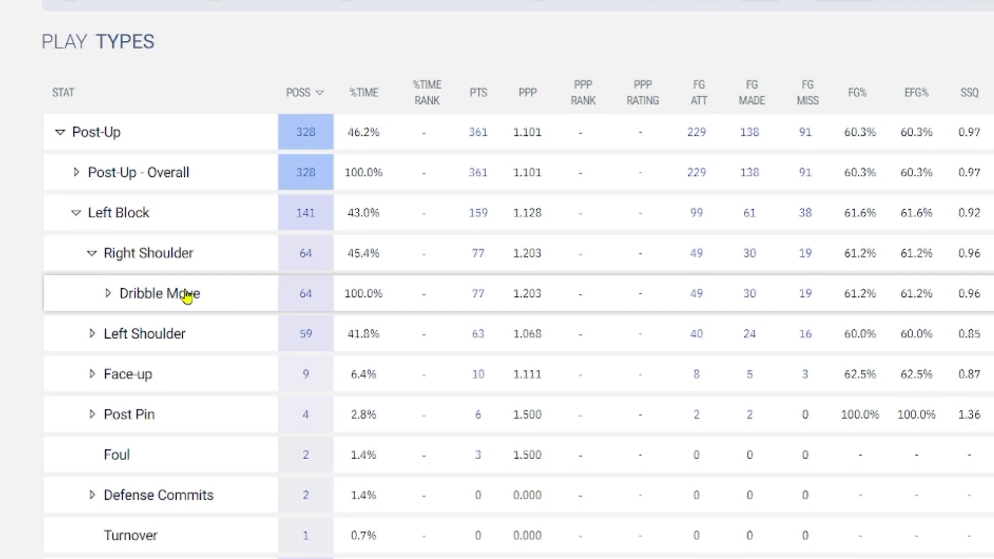
click(109, 295)
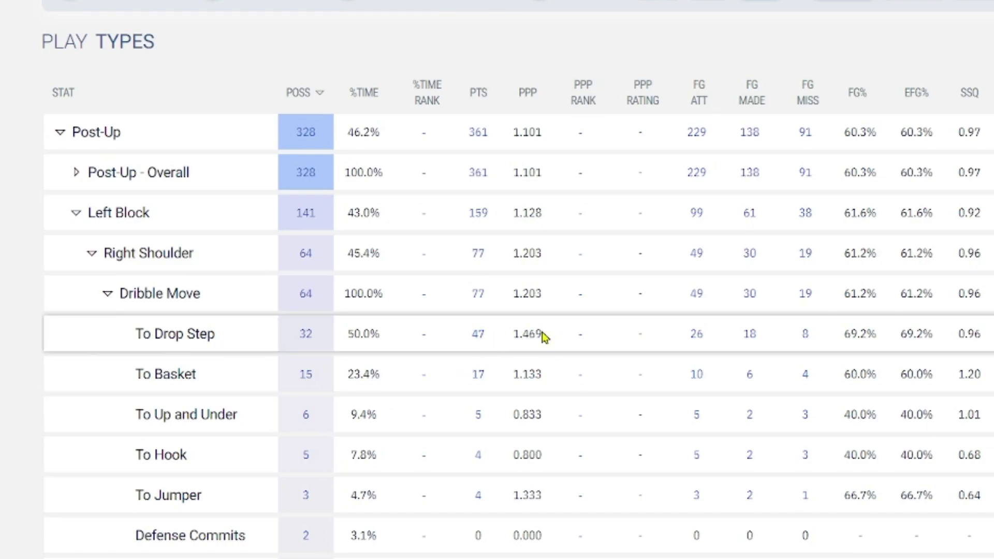
click(305, 334)
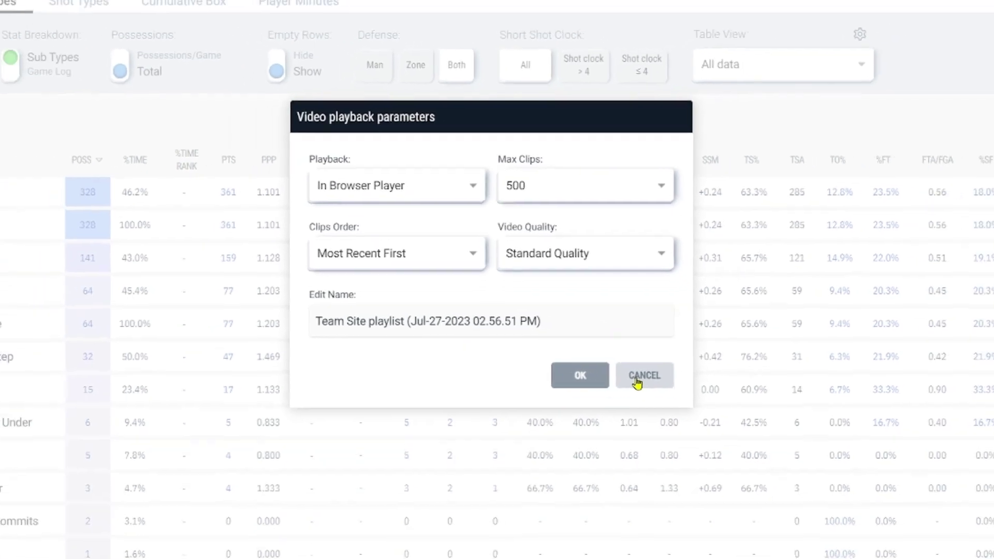
click(640, 382)
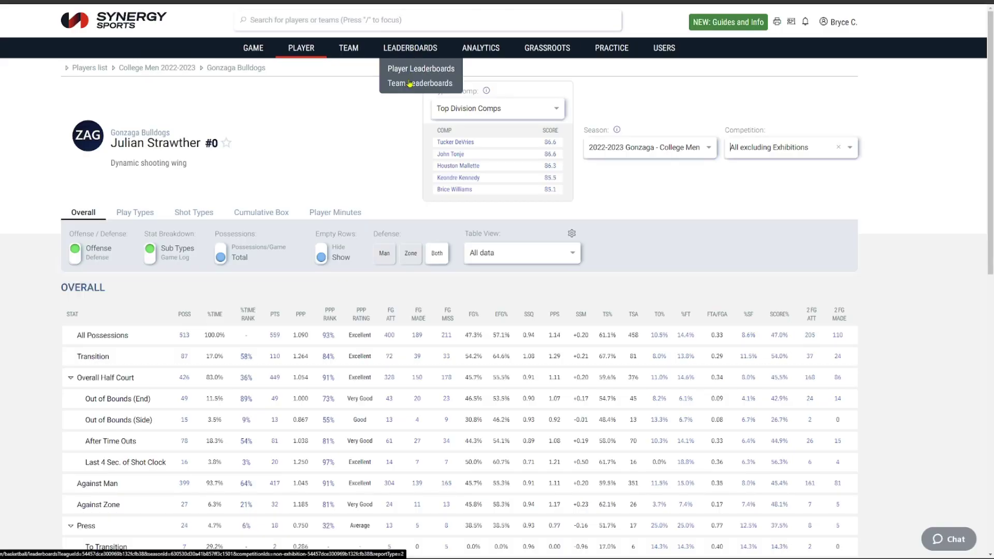
Open the team leaderboards and filter them to the After Time Outs situation with a minimum of 40 possessions.
click(410, 84)
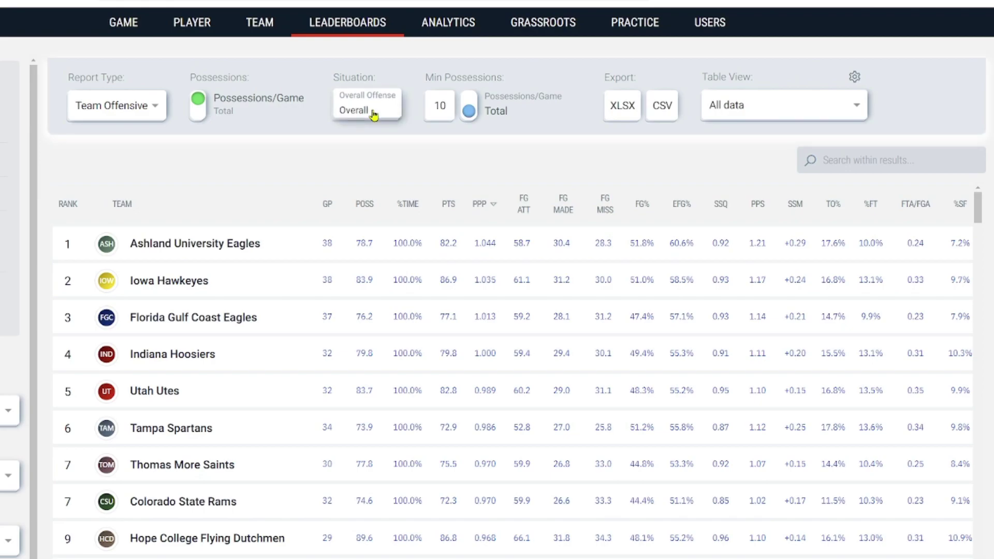
click(374, 113)
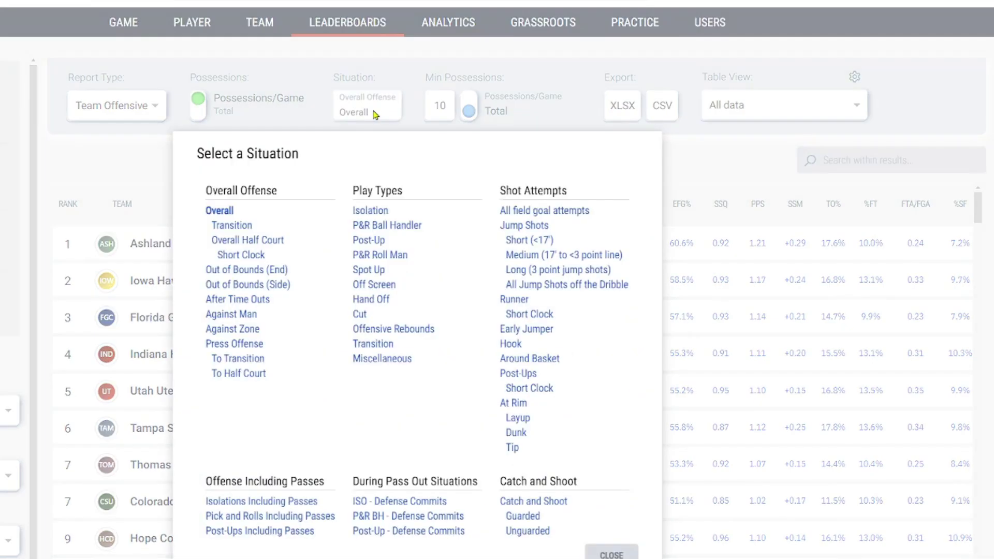
click(256, 301)
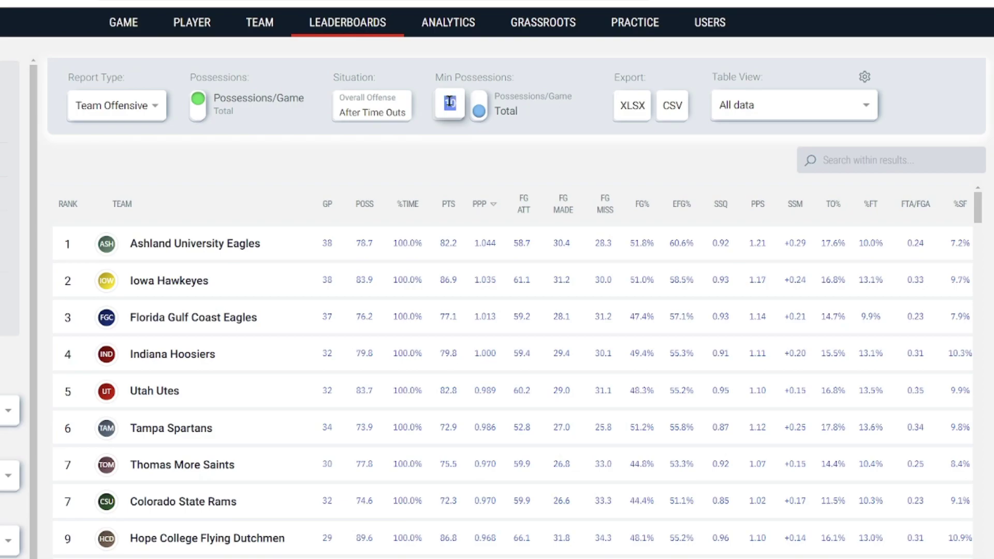
text(40)
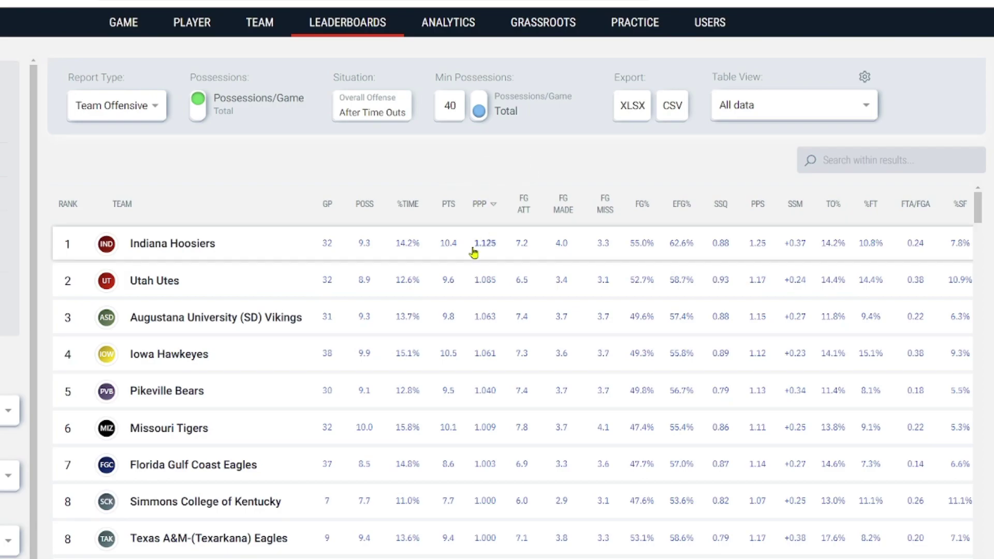
Open the top-ranked Indiana Hoosiers' team page and request video of their made field goals After Time Outs.
click(207, 248)
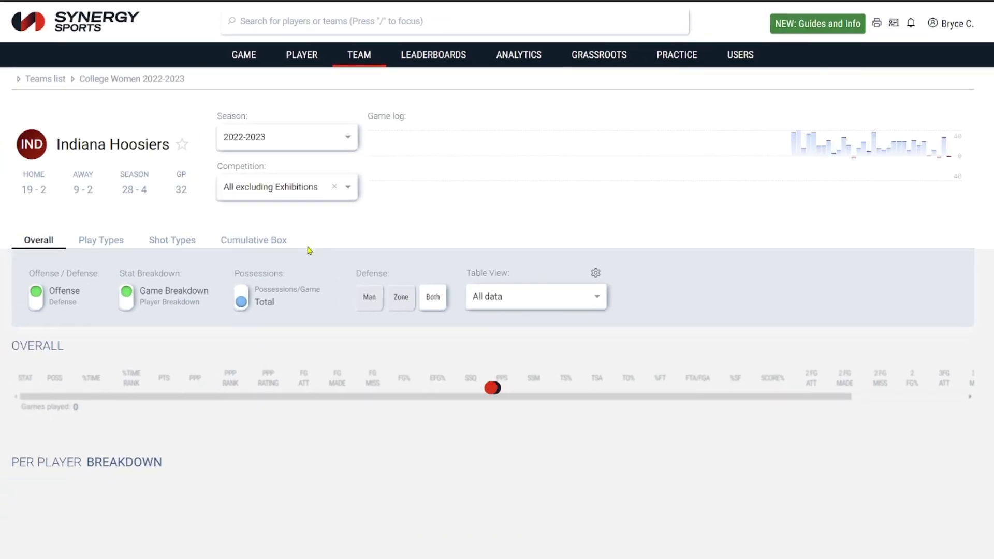
scroll(164, 428, down, 2)
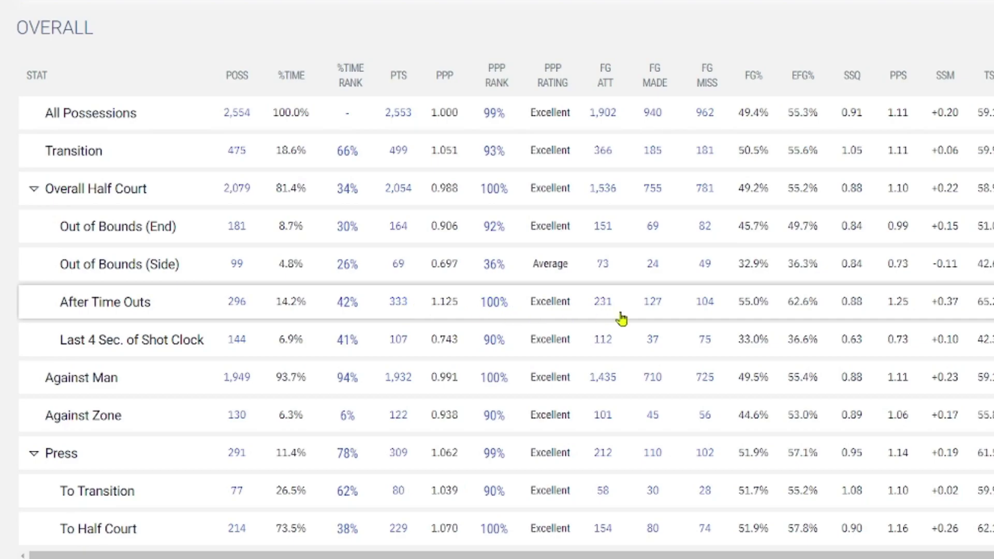
click(653, 305)
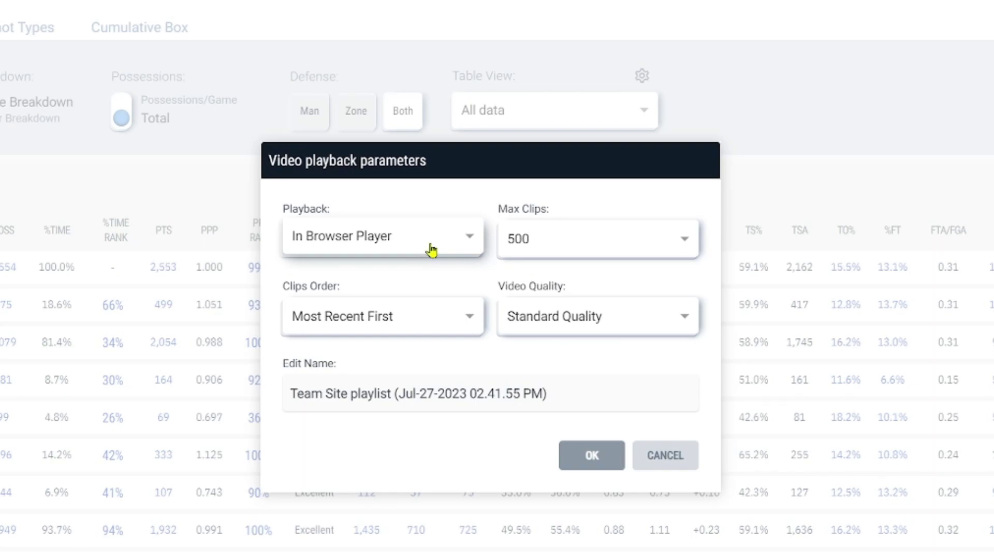
Limit the video playback to 25 clips, keep Standard Quality, and load the playlist in the browser player.
click(566, 241)
click(569, 270)
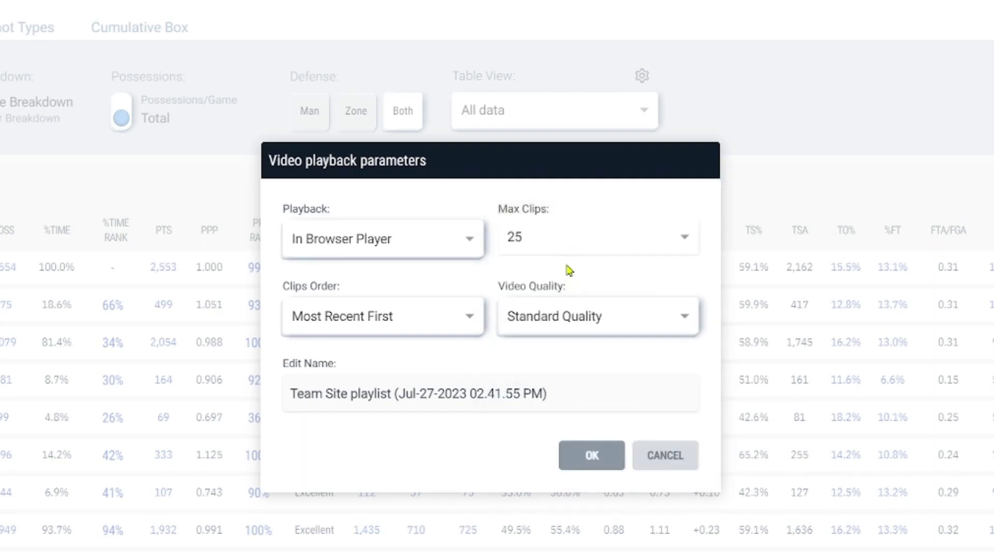
click(559, 324)
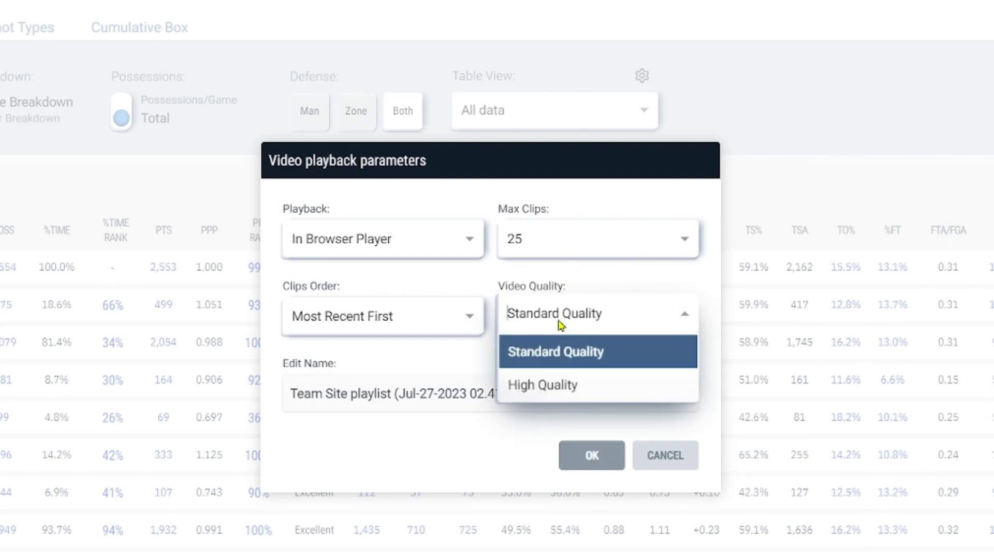
click(580, 356)
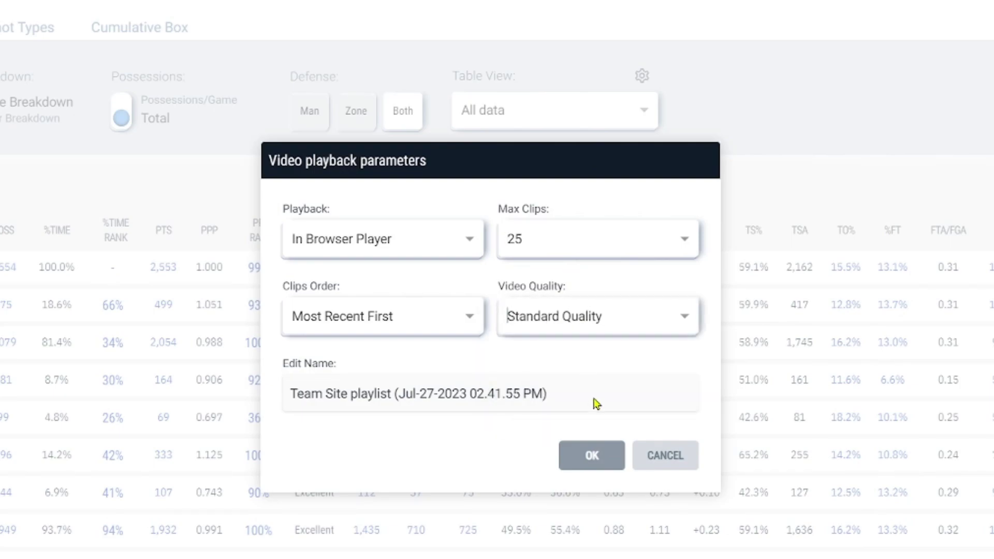
click(591, 455)
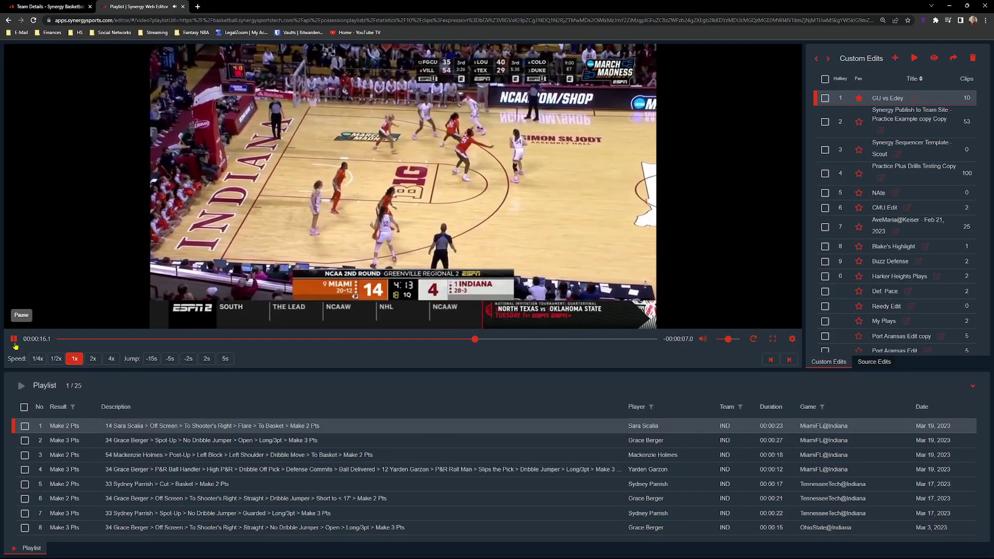
Pause the first clip of the playlist and move playback back to about 15 seconds.
click(14, 342)
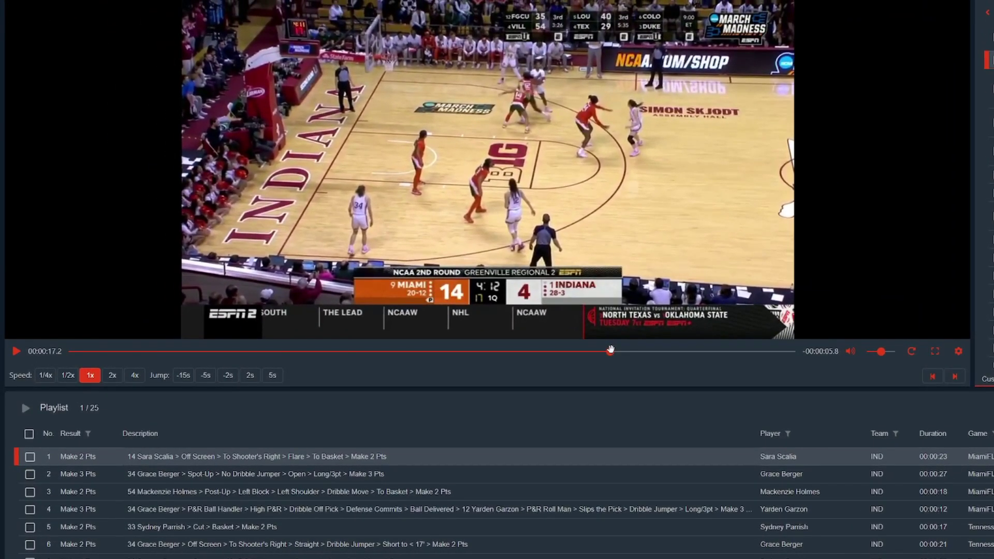
drag(611, 351, 553, 352)
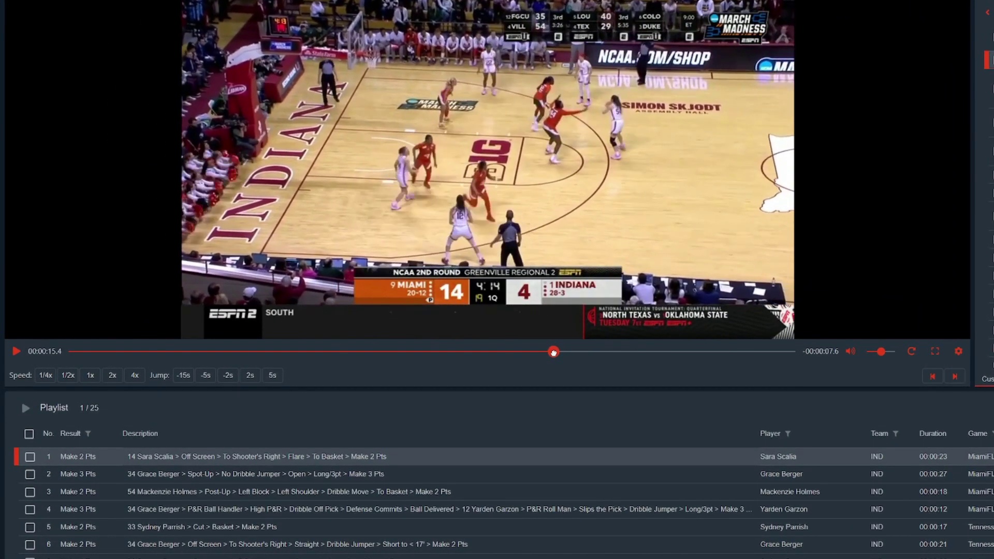